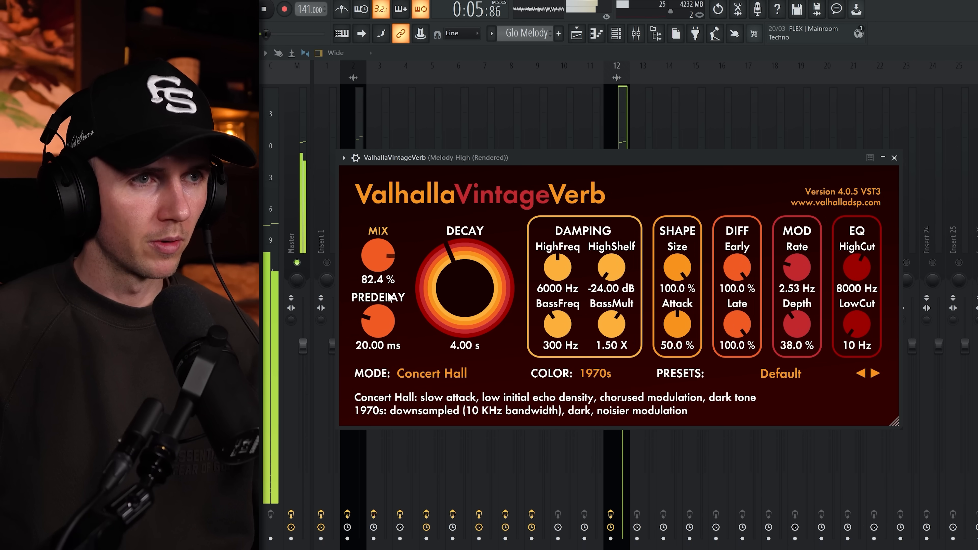
Raise the reverb's low cut to 500 Hz, then close the reverb and PanCake2 plugin windows
{"action": "left_click_drag", "start_coordinate": [856, 326], "coordinate": [882, 265]}
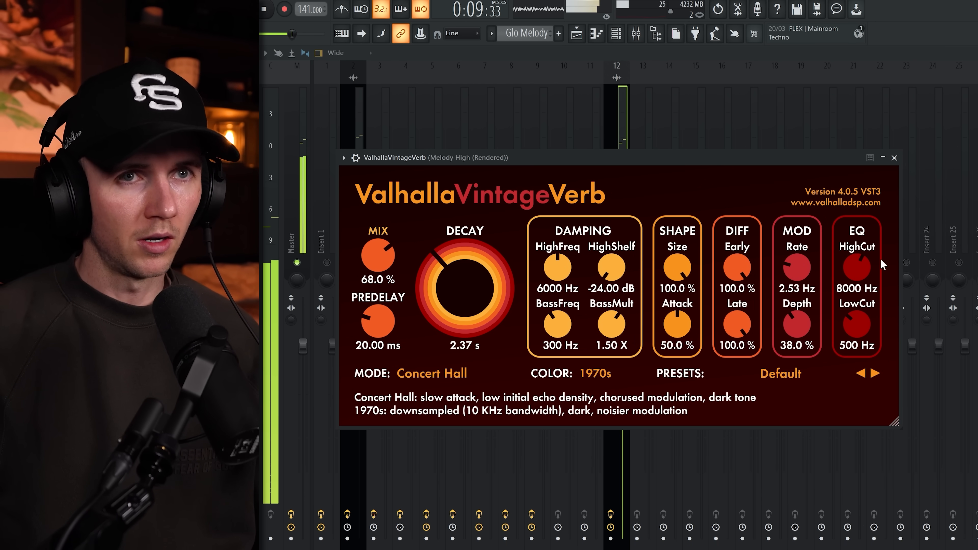
{"action": "left_click", "coordinate": [894, 158]}
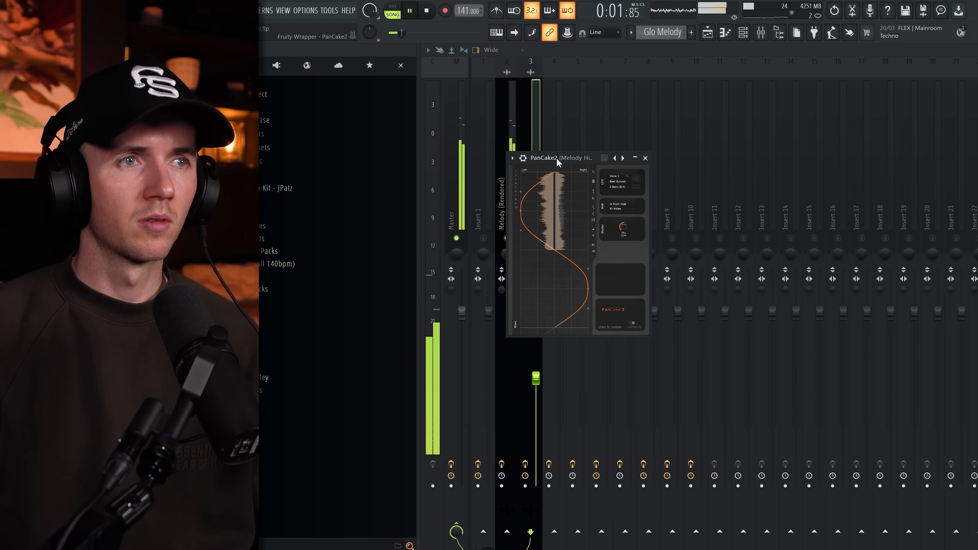
{"action": "left_click", "coordinate": [645, 158]}
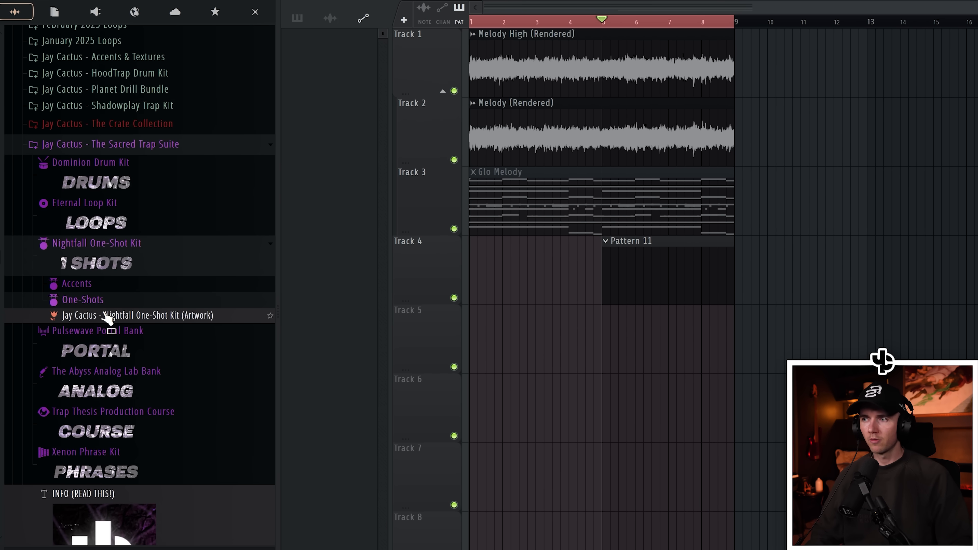
Browse the Nightfall One-Shot Kit's KEY one-shots to choose a keys sound
{"action": "left_click", "coordinate": [101, 300]}
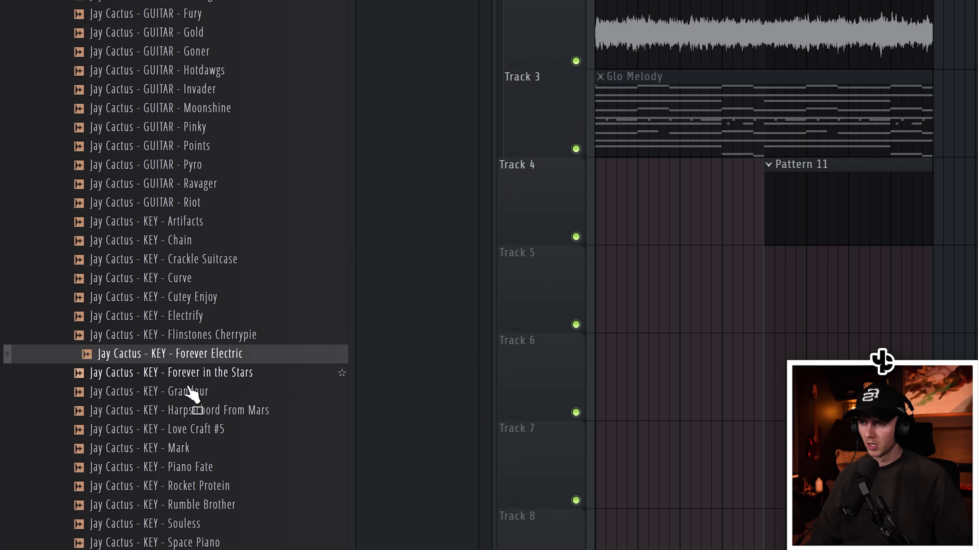
{"action": "key", "text": "Down"}
{"action": "key", "text": "Down"}
{"action": "key", "text": "Down"}
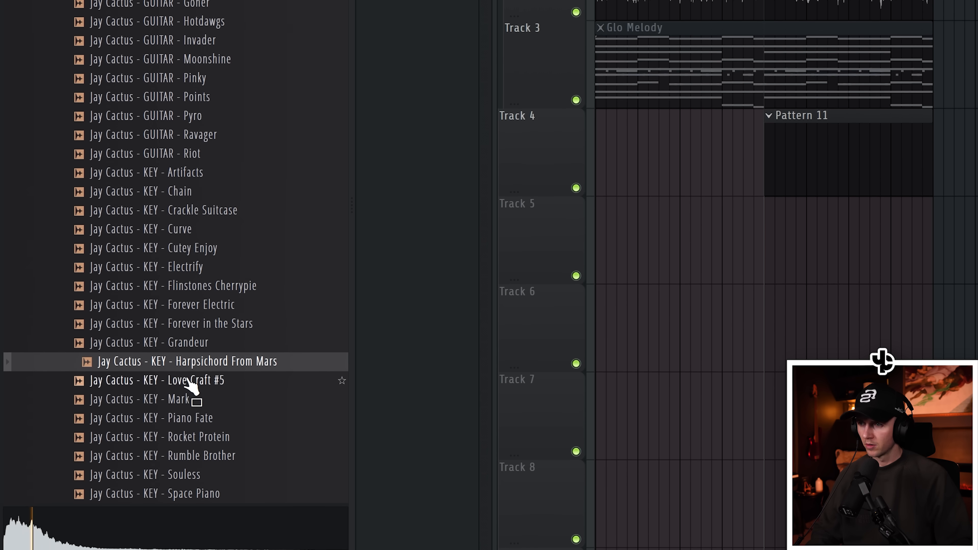
{"action": "key", "text": "Down"}
{"action": "key", "text": "Down"}
{"action": "key", "text": "Down"}
{"action": "key", "text": "Down"}
{"action": "key", "text": "Down"}
{"action": "key", "text": "Down"}
{"action": "key", "text": "Down"}
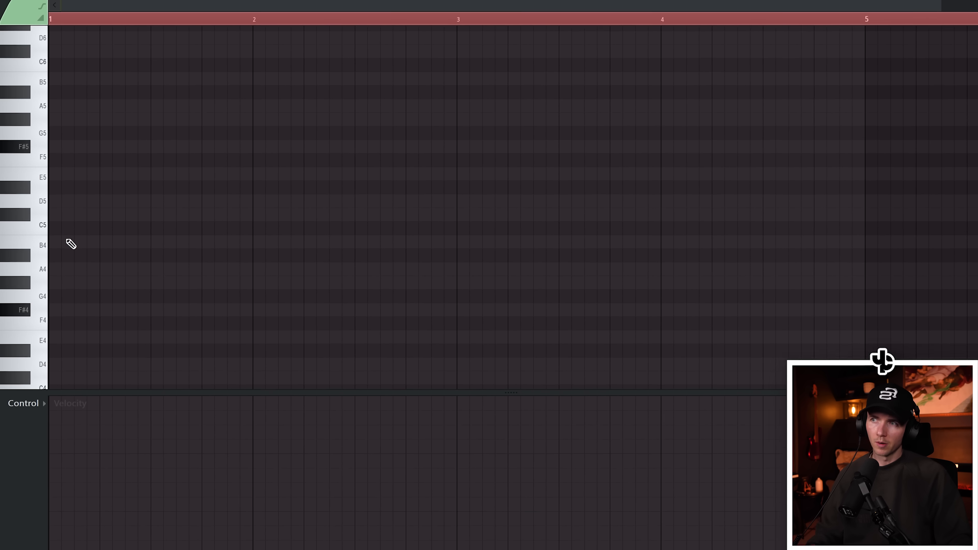
Program a keys pattern of repeated B4 notes with F#5 and C#5 accents in the piano roll
{"action": "left_click", "coordinate": [71, 244]}
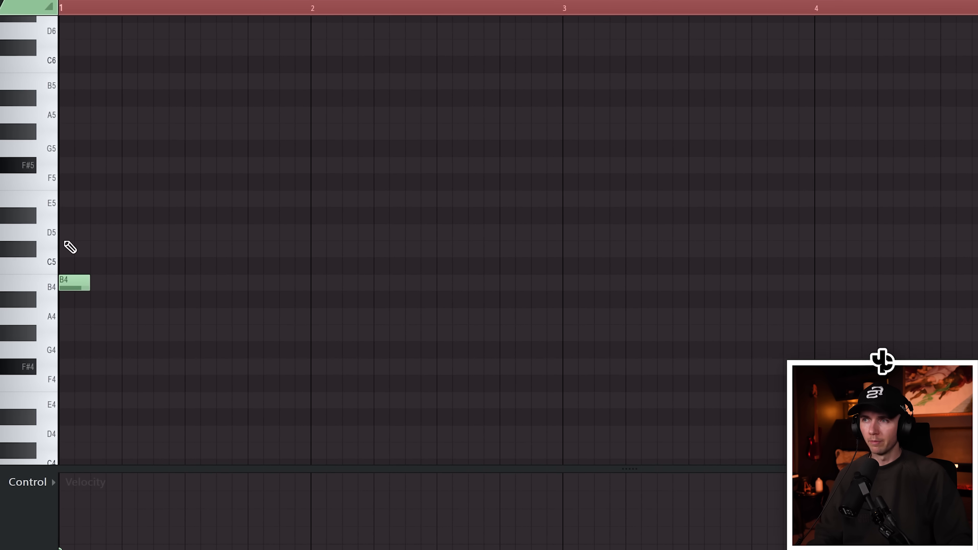
{"action": "left_click", "coordinate": [89, 173]}
{"action": "left_click", "coordinate": [89, 242]}
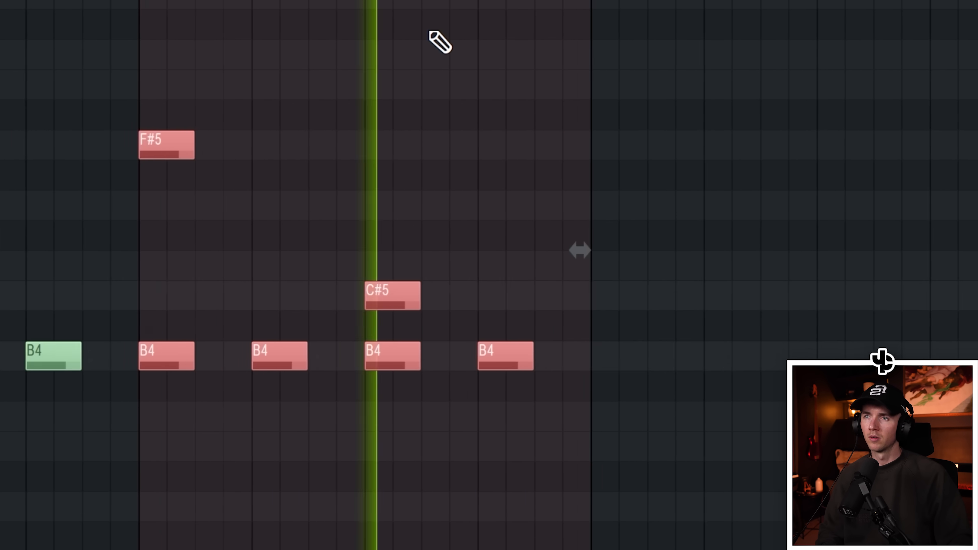
Duplicate the keys notes, then select all notes and duplicate them again to fill the loop
{"action": "key", "text": "ctrl+b"}
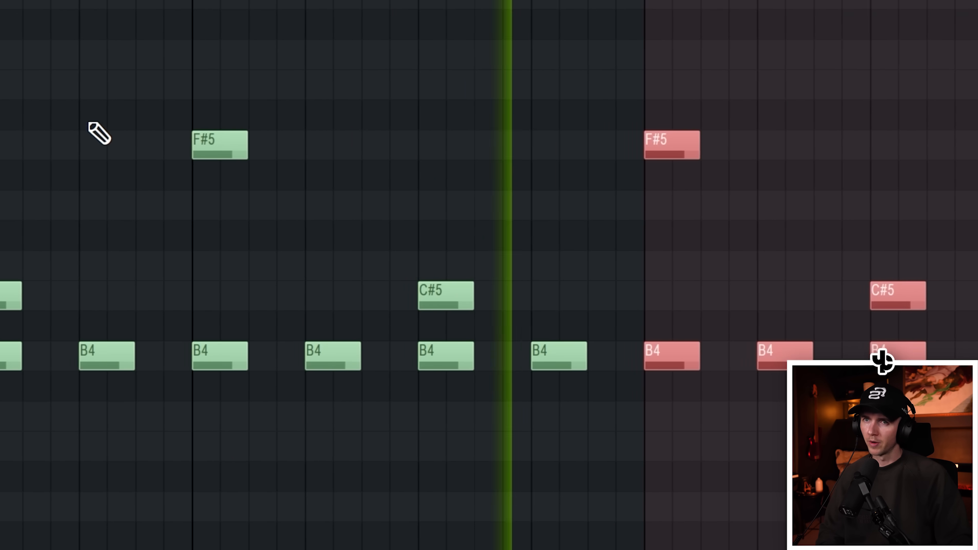
{"action": "scroll", "coordinate": [185, 116], "scroll_direction": "down", "scroll_amount": 1}
{"action": "key", "text": "ctrl+a"}
{"action": "key", "text": "ctrl+b"}
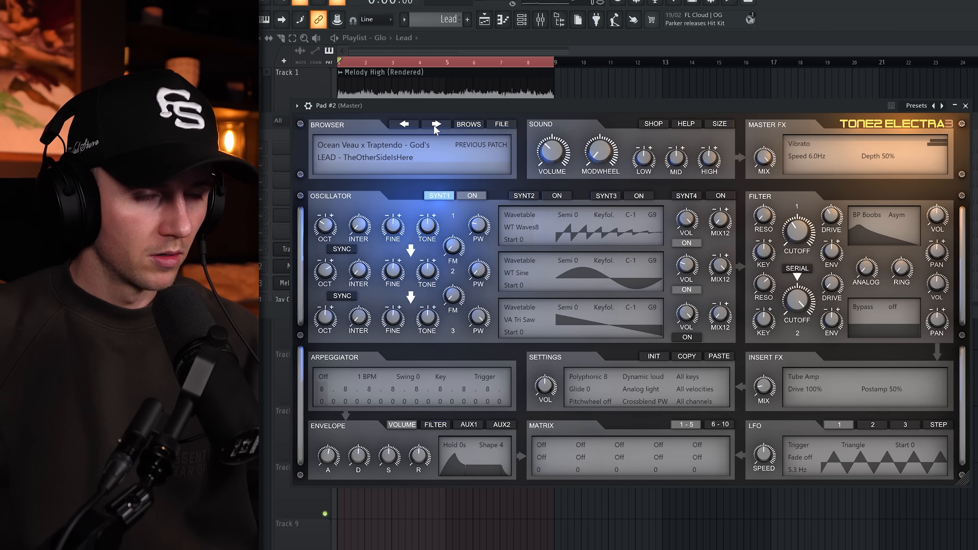
Create the lead part with long sustained notes moved up to B5
{"action": "left_click", "coordinate": [436, 124]}
{"action": "left_click", "coordinate": [435, 125]}
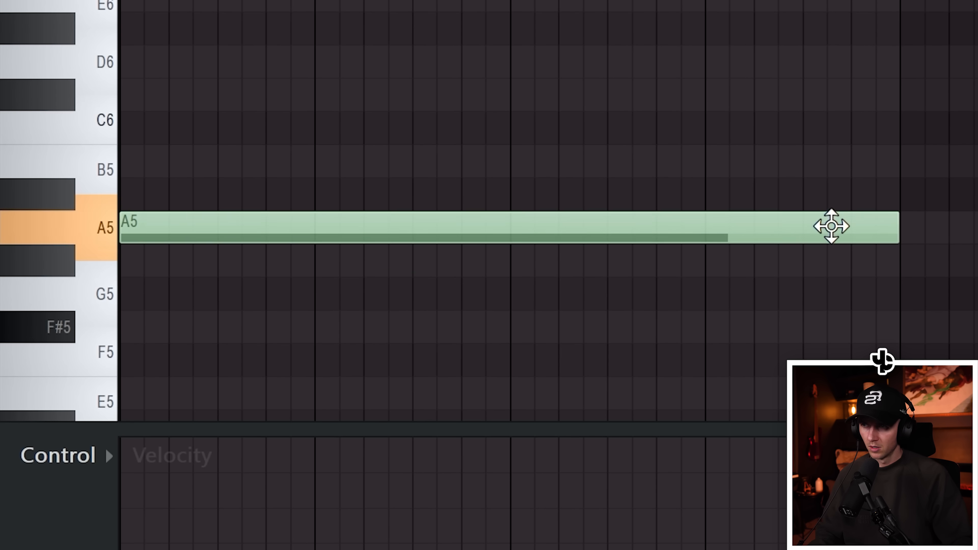
{"action": "left_click_drag", "start_coordinate": [830, 226], "coordinate": [829, 162]}
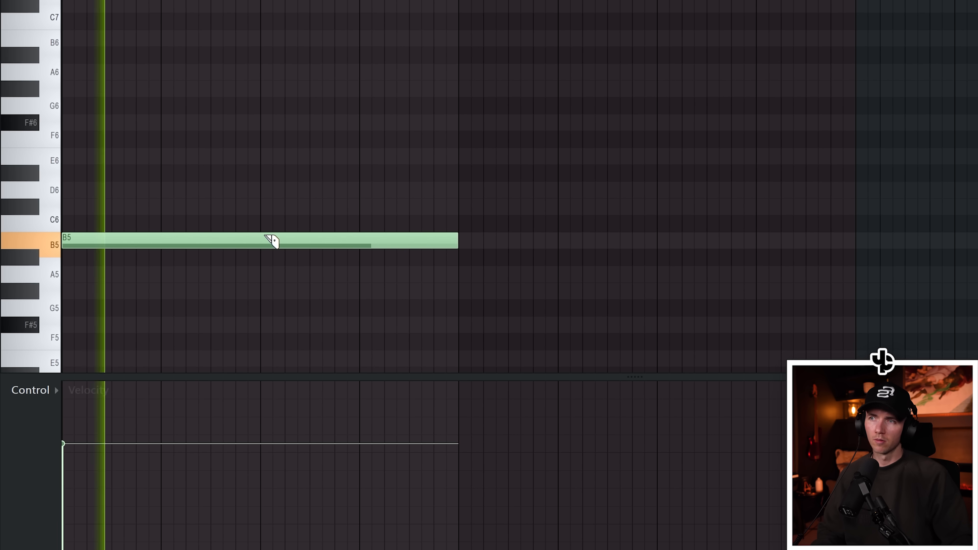
{"action": "left_click_drag", "start_coordinate": [264, 234], "coordinate": [263, 253]}
{"action": "key", "text": "ctrl+a"}
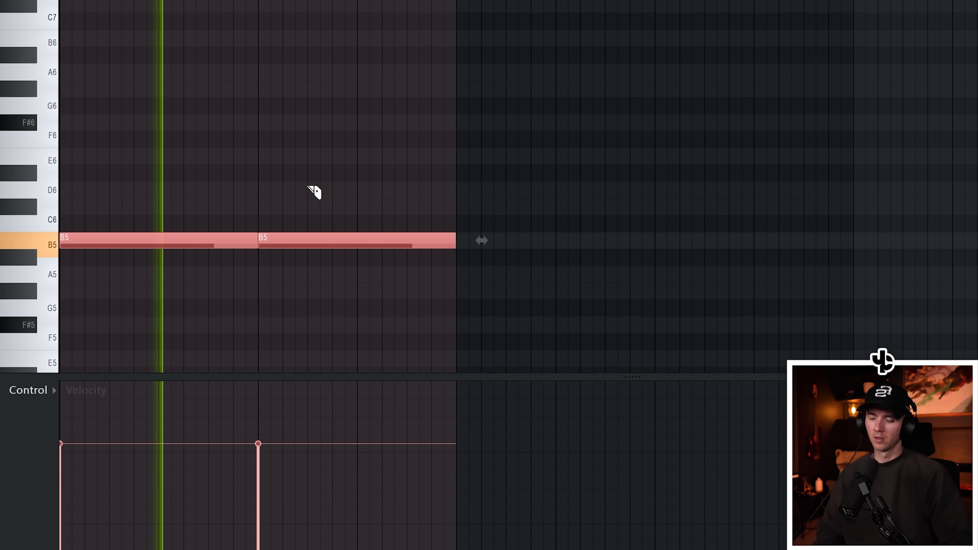
{"action": "key", "text": "ctrl+d"}
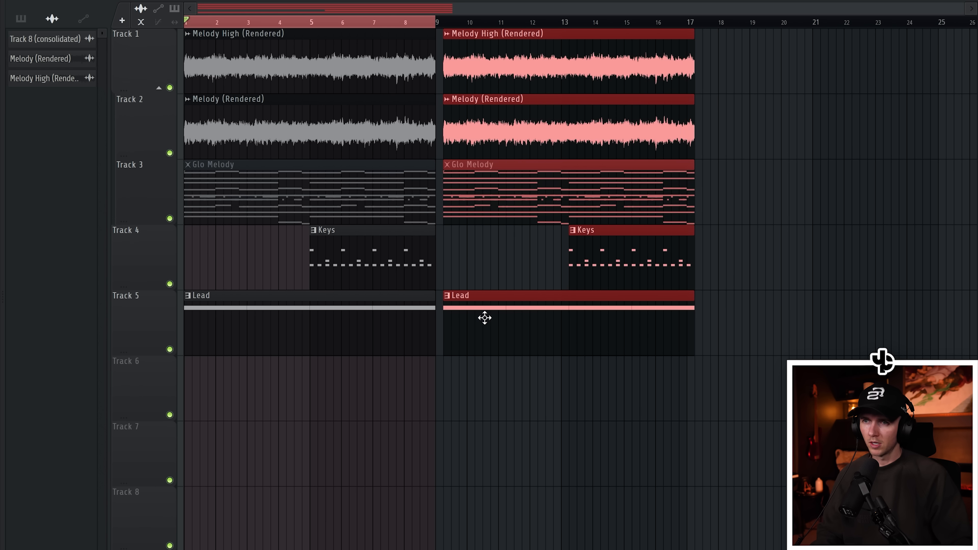
Load the +08 Long Brass preset into the Xpand!2 instrument
{"action": "left_click", "coordinate": [491, 452]}
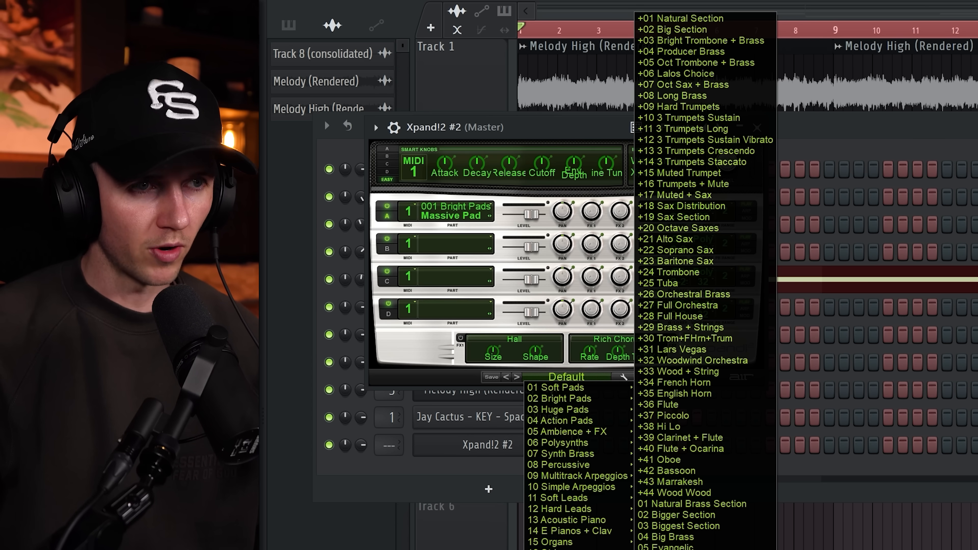
{"action": "left_click", "coordinate": [701, 96]}
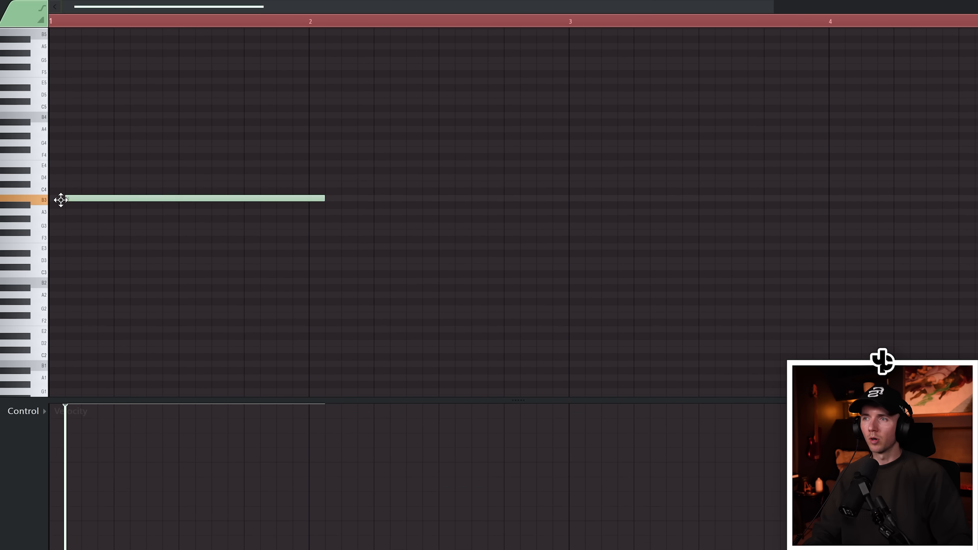
Program brass chords with short pickup notes and duplicate them across the pattern
{"action": "left_click", "coordinate": [58, 117]}
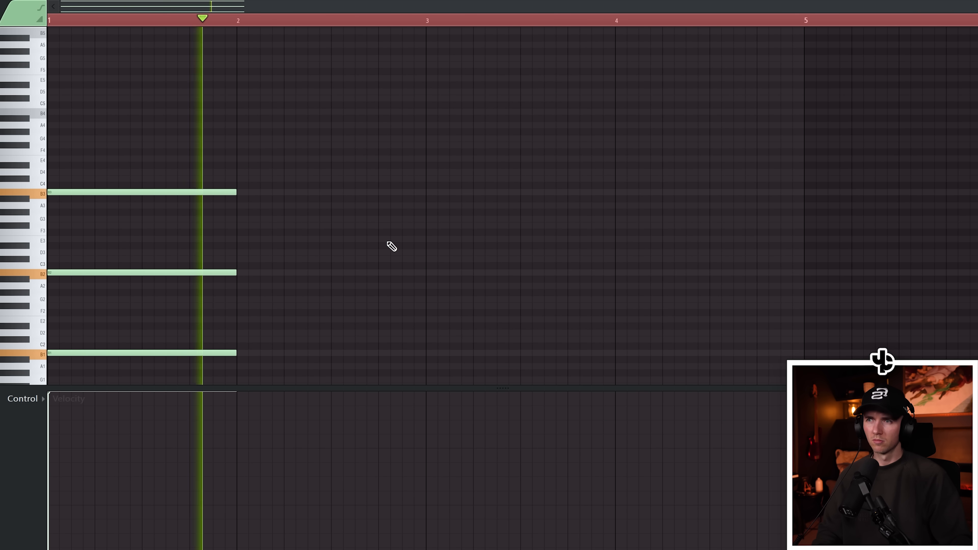
{"action": "left_click", "coordinate": [382, 226]}
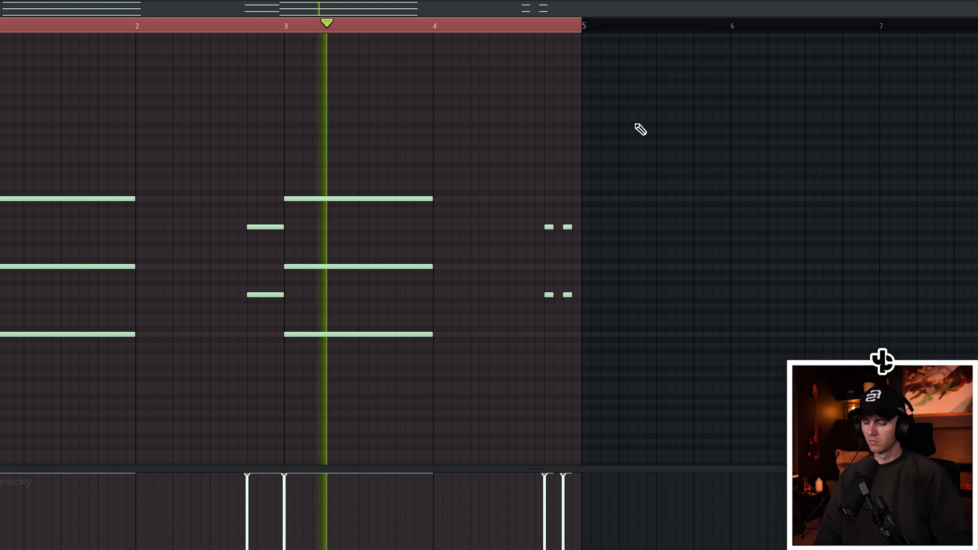
{"action": "key", "text": "ctrl+b"}
{"action": "scroll", "coordinate": [580, 151], "scroll_direction": "down", "scroll_amount": 3}
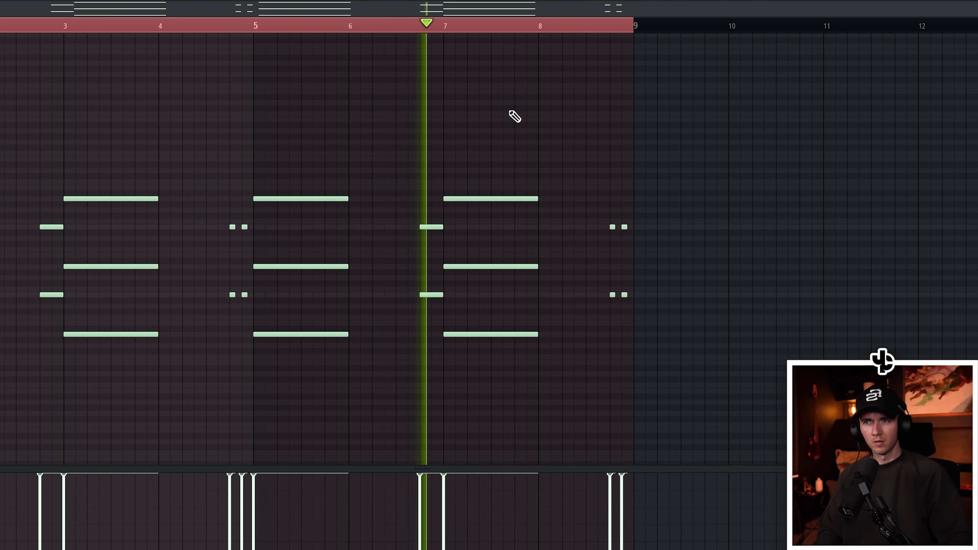
{"action": "key", "text": "ctrl+a"}
{"action": "right_click", "coordinate": [519, 112]}
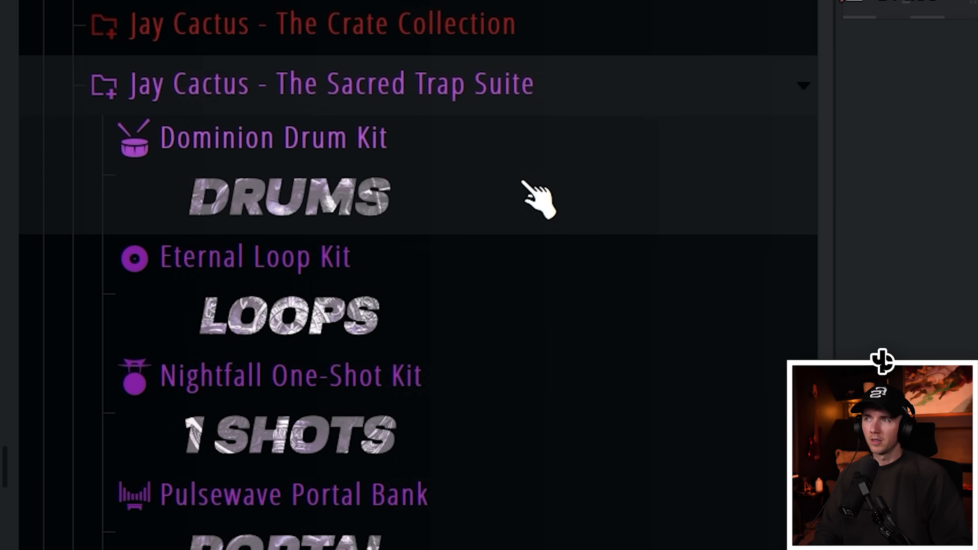
Open the Dominion Drum Kit's 808s and load Jay Cactus - Goliath 2.0 808 into the project
{"action": "left_click", "coordinate": [522, 181]}
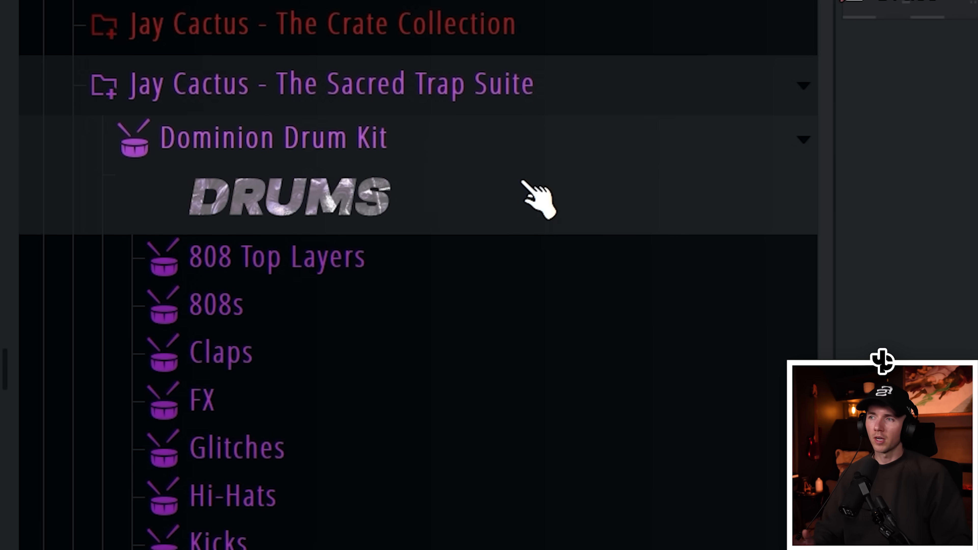
{"action": "left_click", "coordinate": [500, 314]}
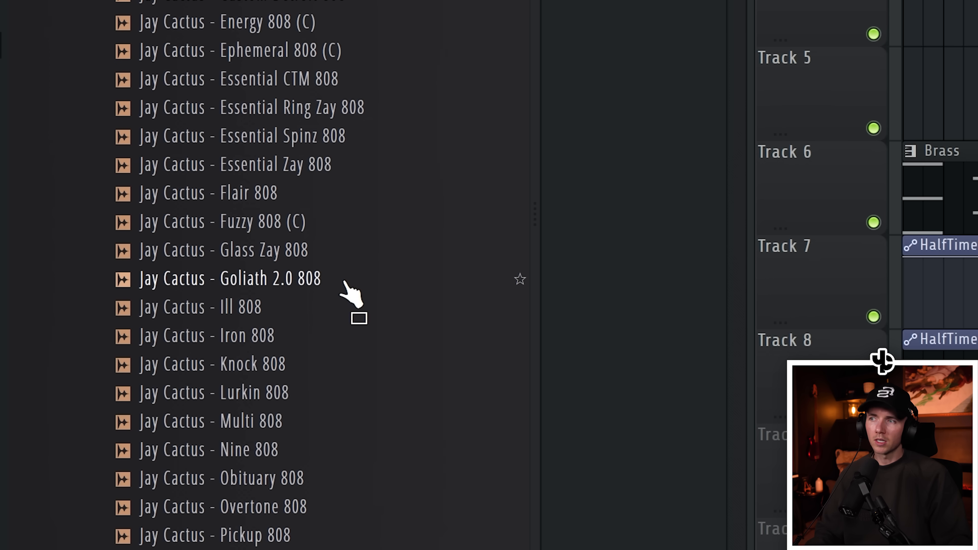
{"action": "left_click", "coordinate": [345, 283]}
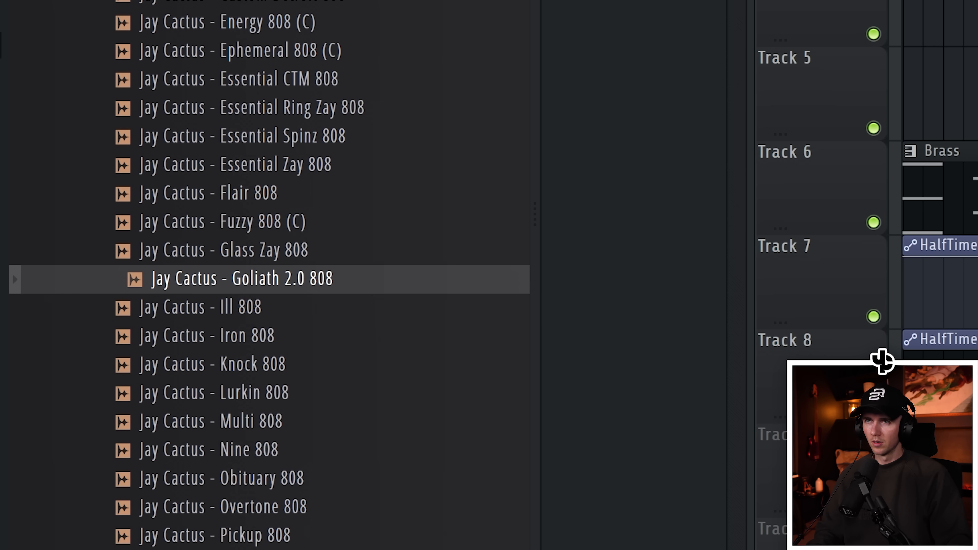
{"action": "left_click_drag", "start_coordinate": [321, 258], "coordinate": [871, 0]}
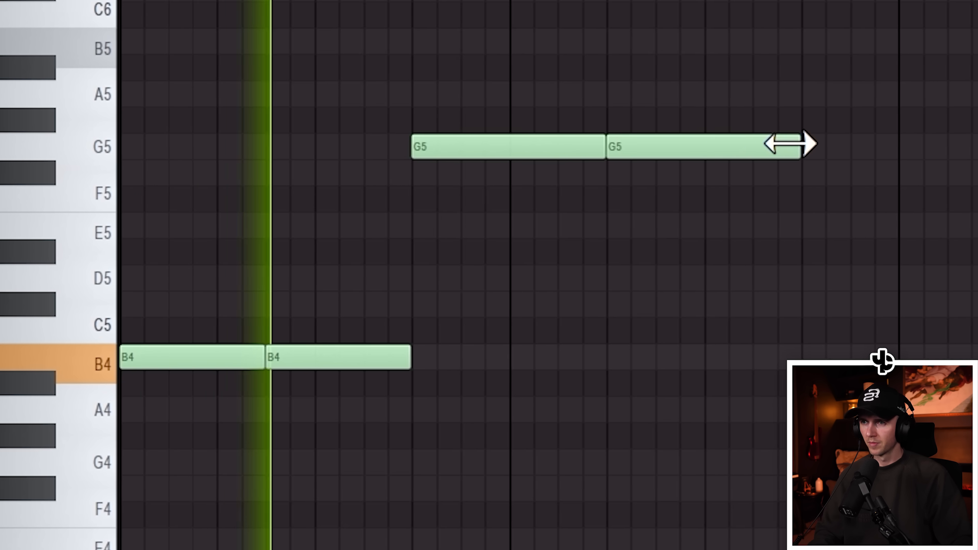
Write the 808 bassline with slide notes and shift the notes up an octave
{"action": "left_click", "coordinate": [650, 175]}
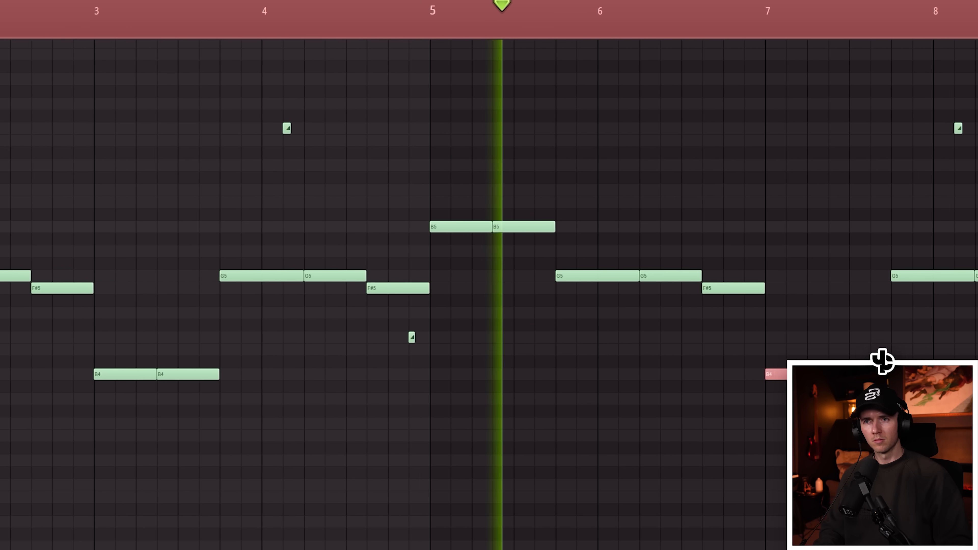
{"action": "key", "text": "ctrl+Up"}
{"action": "scroll", "coordinate": [770, 412], "scroll_direction": "down", "scroll_amount": 2}
{"action": "key", "text": "ctrl+a"}
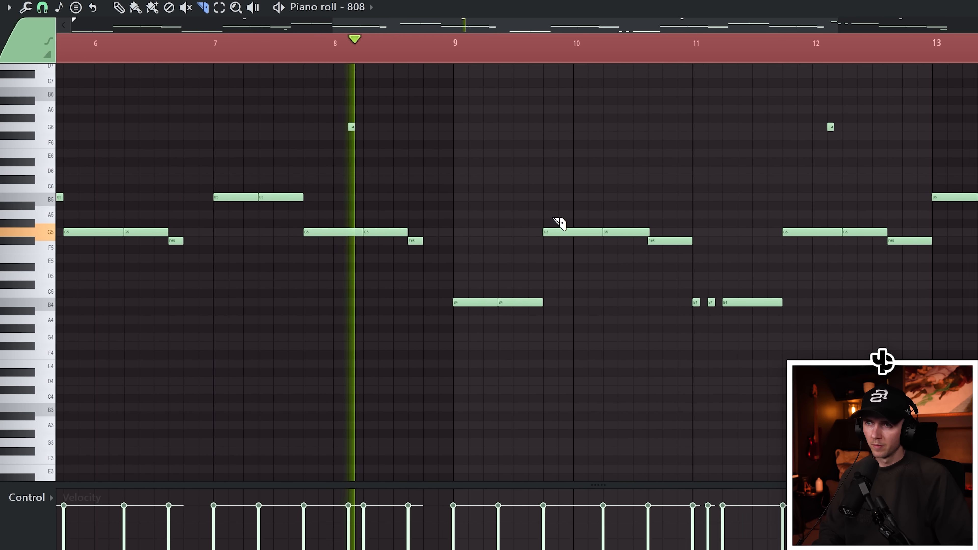
Select all the hi-hat notes and duplicate them across the pattern
{"action": "scroll", "coordinate": [445, 410], "scroll_direction": "down", "scroll_amount": 3}
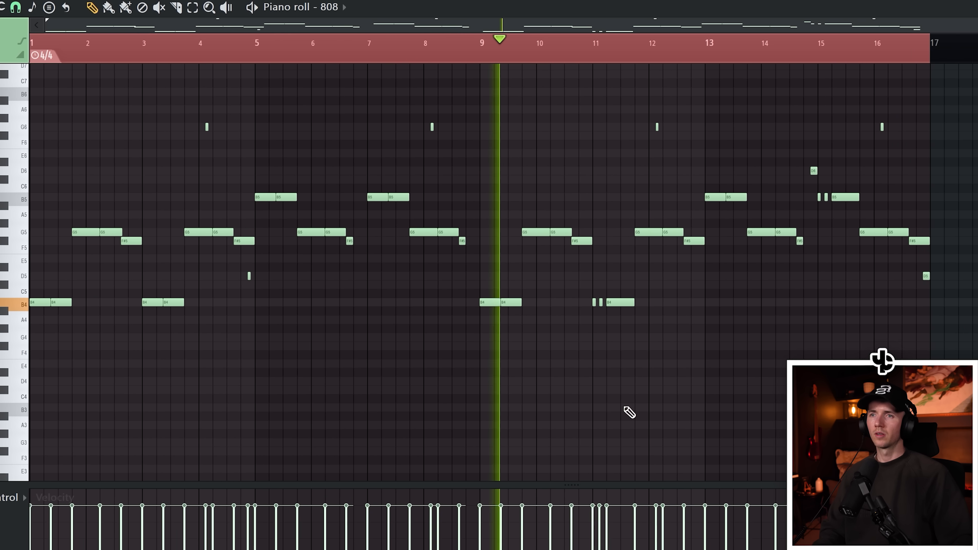
{"action": "scroll", "coordinate": [640, 404], "scroll_direction": "up", "scroll_amount": 2}
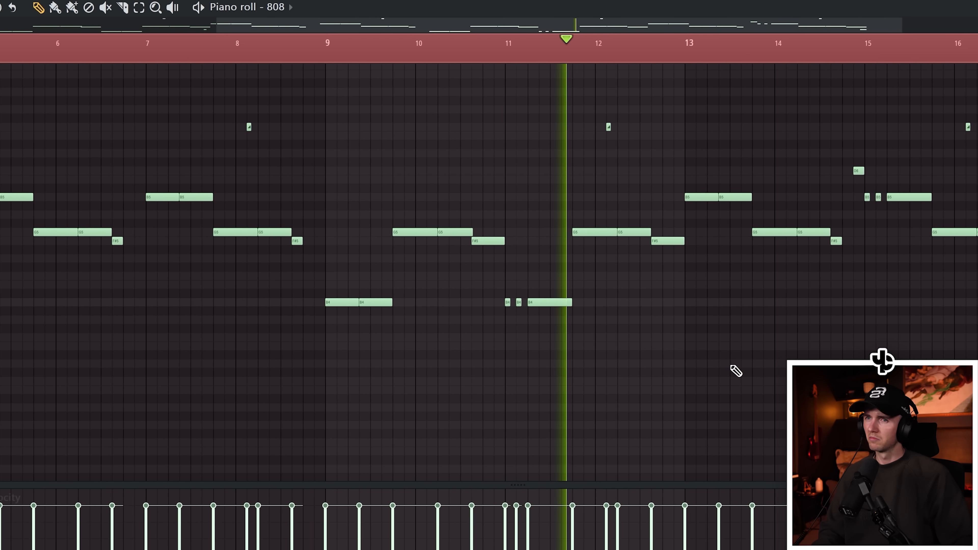
{"action": "scroll", "coordinate": [623, 384], "scroll_direction": "down", "scroll_amount": 2}
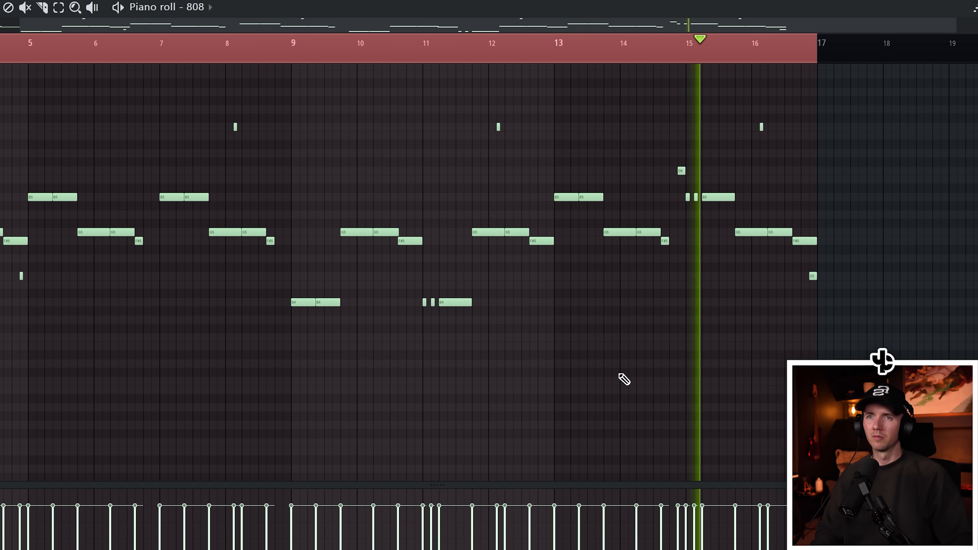
{"action": "scroll", "coordinate": [620, 379], "scroll_direction": "down", "scroll_amount": 2}
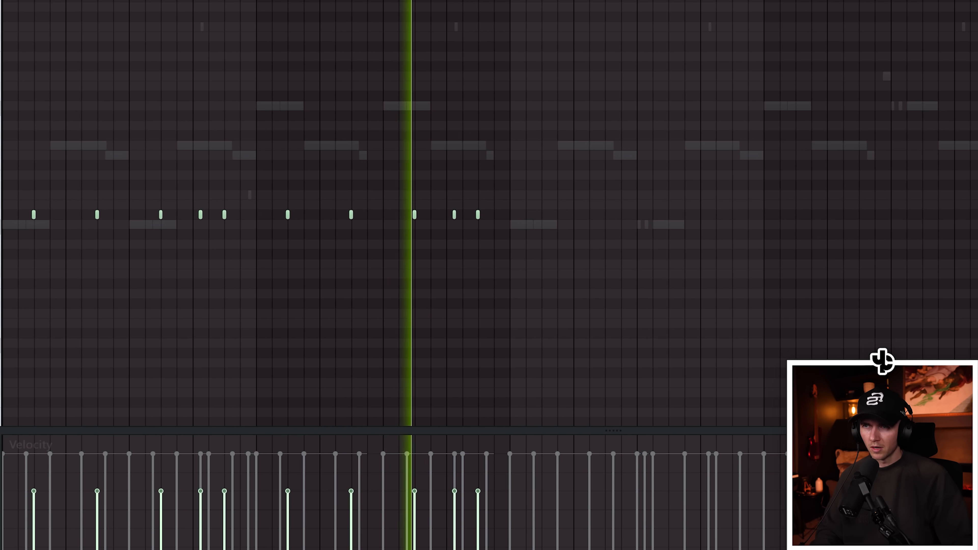
{"action": "key", "text": "ctrl+a"}
{"action": "key", "text": "ctrl+b"}
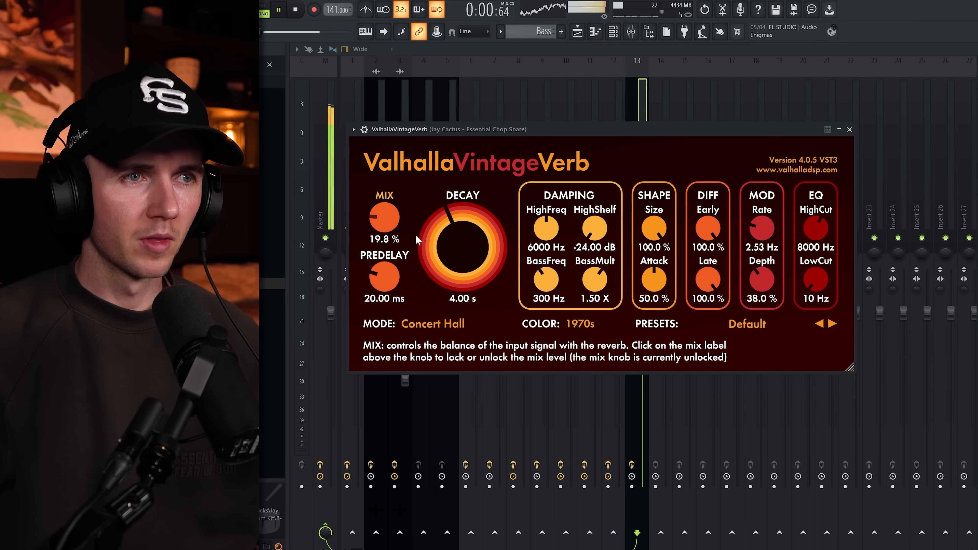
Adjust the snare's Valhalla VintageVerb mix, decay and low cut settings
{"action": "left_click_drag", "start_coordinate": [415, 233], "coordinate": [464, 262]}
{"action": "left_click_drag", "start_coordinate": [382, 217], "coordinate": [382, 231]}
{"action": "left_click_drag", "start_coordinate": [477, 248], "coordinate": [478, 256]}
{"action": "left_click_drag", "start_coordinate": [385, 220], "coordinate": [381, 183]}
{"action": "left_click_drag", "start_coordinate": [453, 237], "coordinate": [454, 243]}
{"action": "left_click_drag", "start_coordinate": [820, 277], "coordinate": [821, 262]}
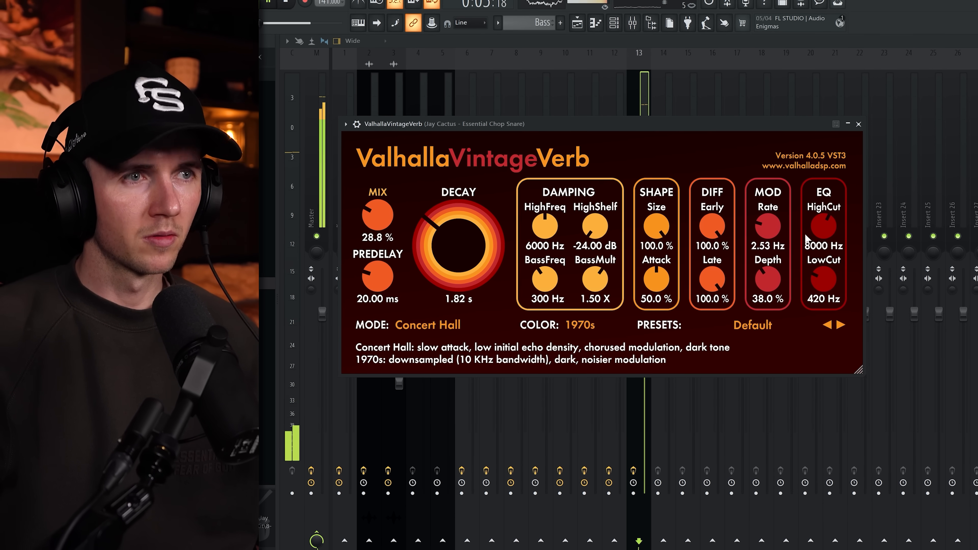
{"action": "left_click_drag", "start_coordinate": [379, 218], "coordinate": [380, 243]}
{"action": "left_click_drag", "start_coordinate": [185, 308], "coordinate": [237, 277]}
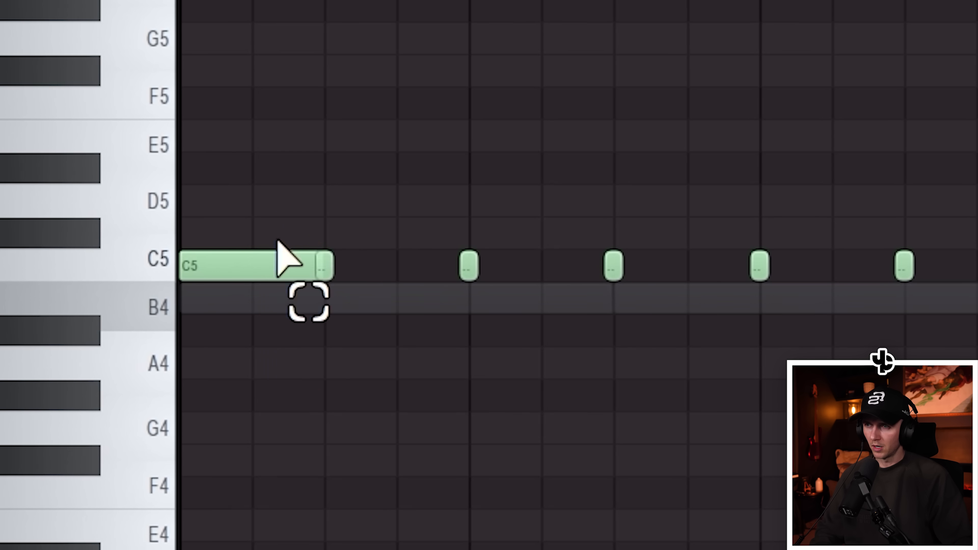
Apply the piano roll chopper with the Default pattern to the hi-hat notes
{"action": "left_click", "coordinate": [280, 257], "text": "ctrl"}
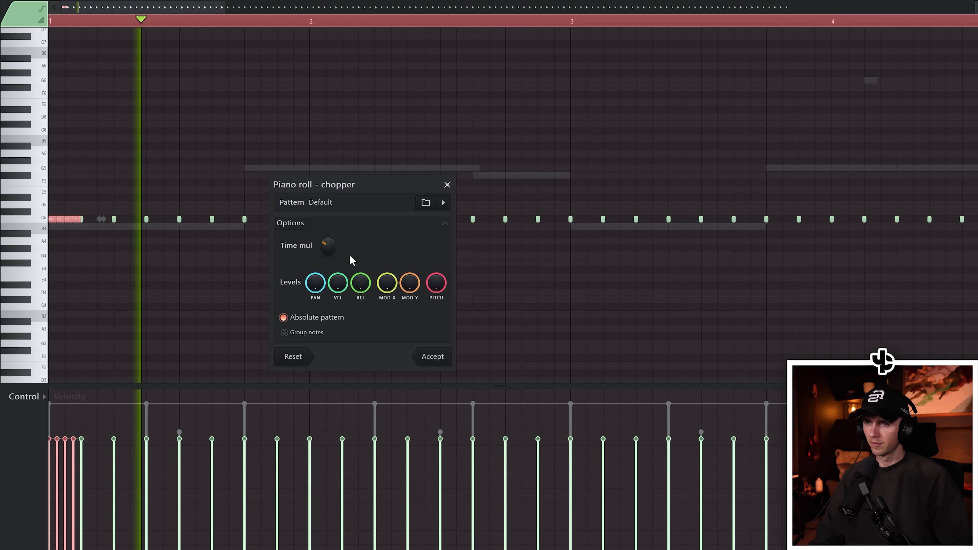
{"action": "left_click", "coordinate": [434, 358]}
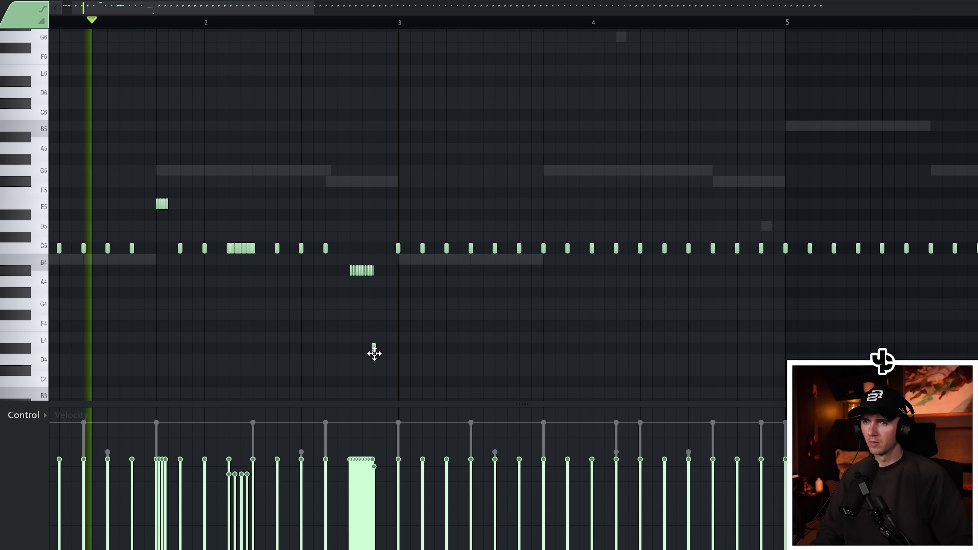
Raise one hi-hat roll by a semitone and preview the hi-hat pattern
{"action": "scroll", "coordinate": [379, 308], "scroll_direction": "up", "scroll_amount": 3}
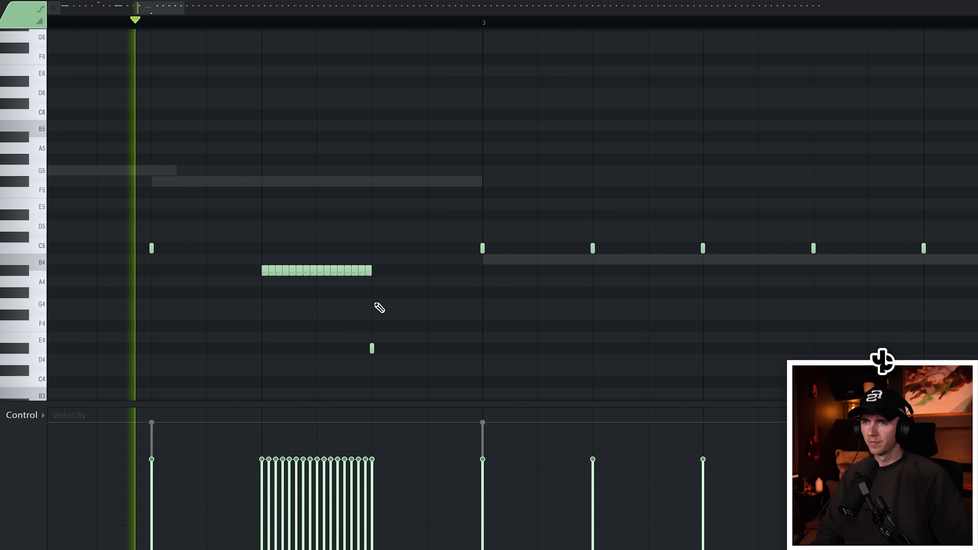
{"action": "scroll", "coordinate": [377, 308], "scroll_direction": "down", "scroll_amount": 5}
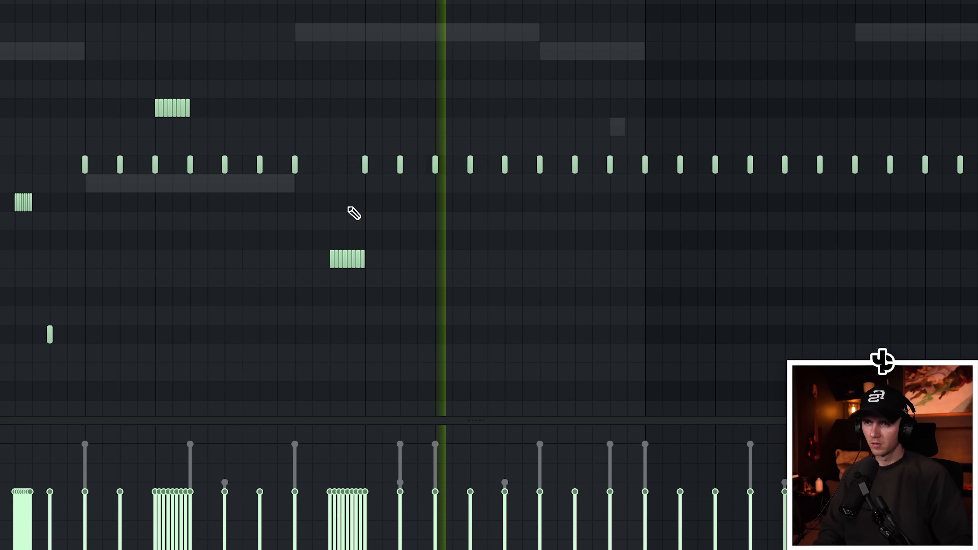
{"action": "left_click_drag", "start_coordinate": [326, 249], "coordinate": [327, 236]}
{"action": "key", "text": "space"}
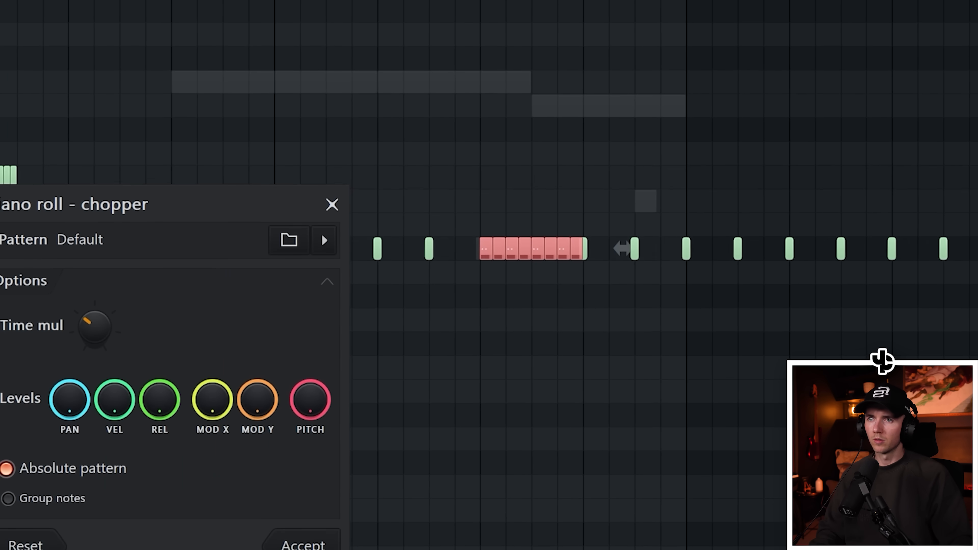
{"action": "left_click", "coordinate": [433, 357]}
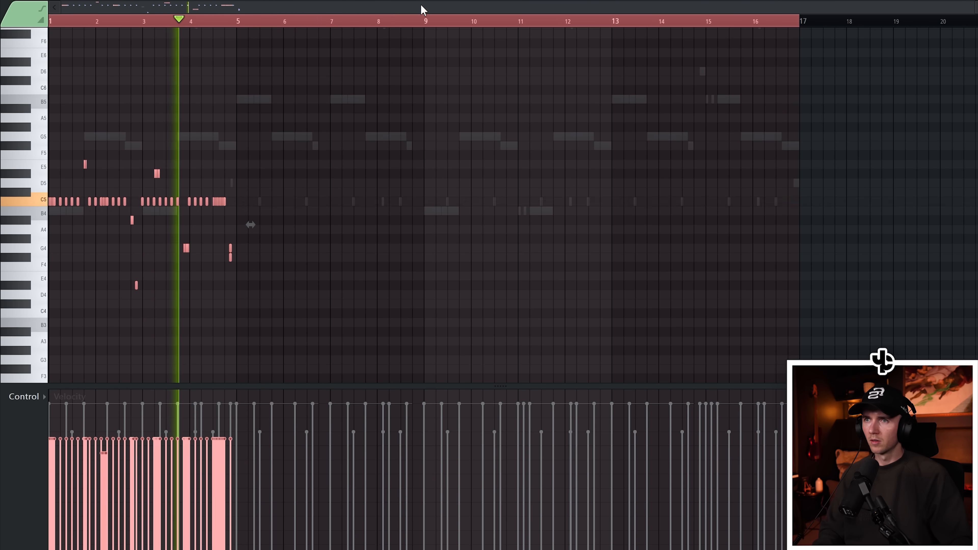
Duplicate the first four bars of hi-hat notes across the pattern and deselect them
{"action": "key", "text": "ctrl+b"}
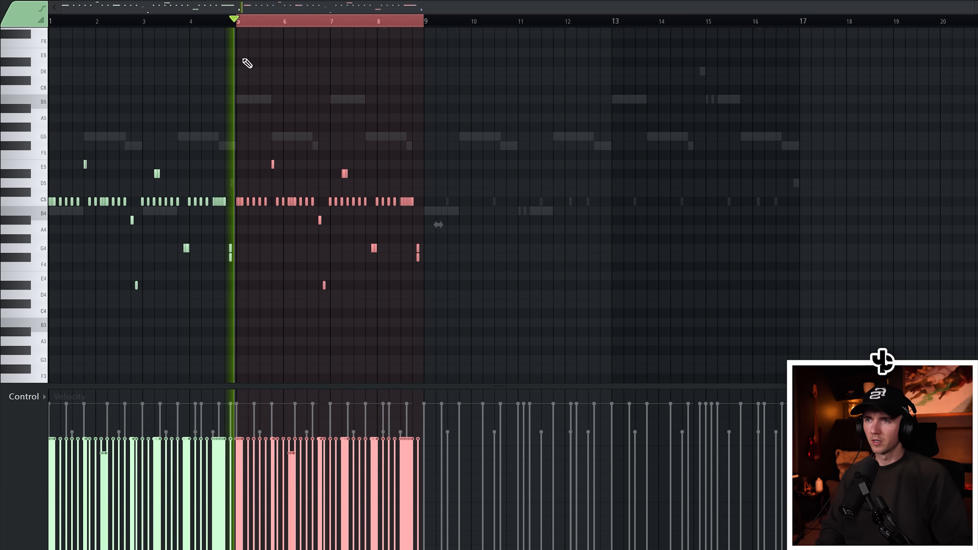
{"action": "scroll", "coordinate": [201, 170], "scroll_direction": "up", "scroll_amount": 4}
{"action": "key", "text": "ctrl+a"}
{"action": "key", "text": "ctrl+d"}
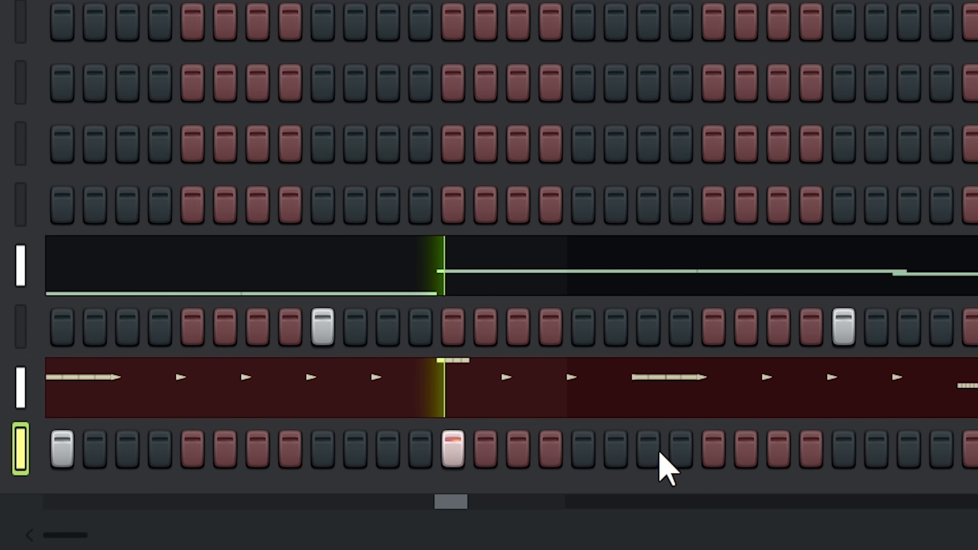
Add a kick step in the channel rack step sequencer
{"action": "left_click", "coordinate": [714, 451]}
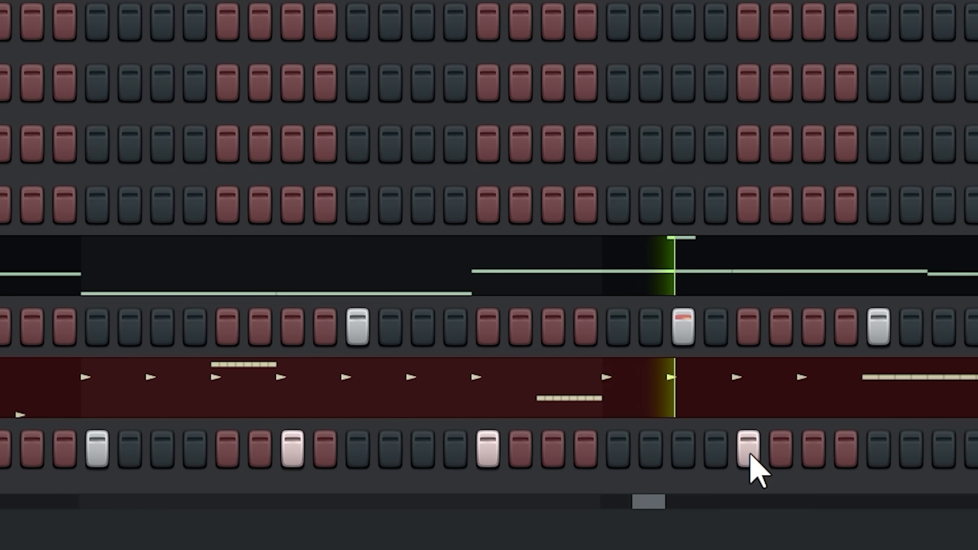
{"action": "left_click", "coordinate": [882, 451]}
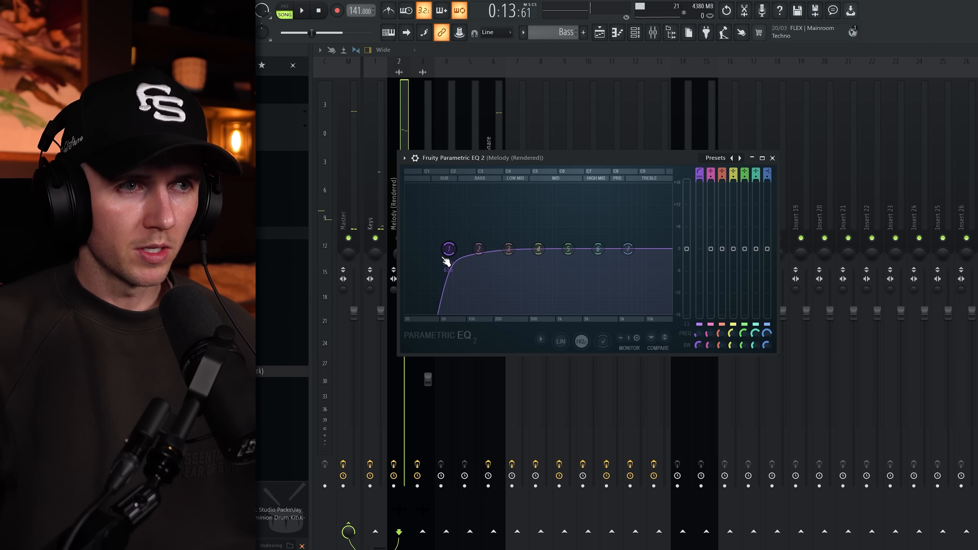
Lower the low-cut band frequency on the Melody (Rendered) Parametric EQ 2
{"action": "key", "text": "space"}
{"action": "mouse_move", "coordinate": [465, 249]}
{"action": "left_mouse_down"}
{"action": "mouse_move", "coordinate": [437, 250]}
{"action": "mouse_move", "coordinate": [447, 251]}
{"action": "left_mouse_up"}
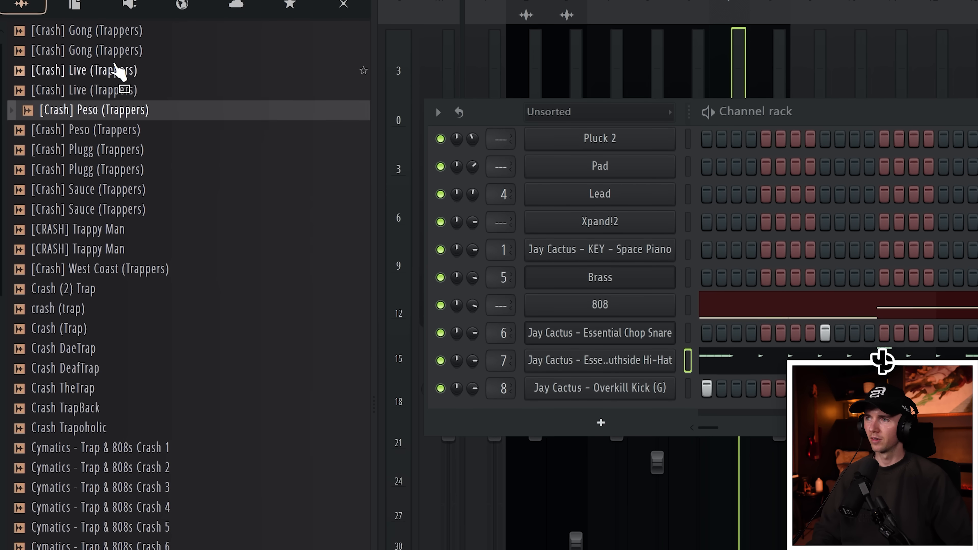
Load the Crash (Trap) sample into the channel rack and place a step on the first beat
{"action": "left_click_drag", "start_coordinate": [107, 279], "coordinate": [592, 455]}
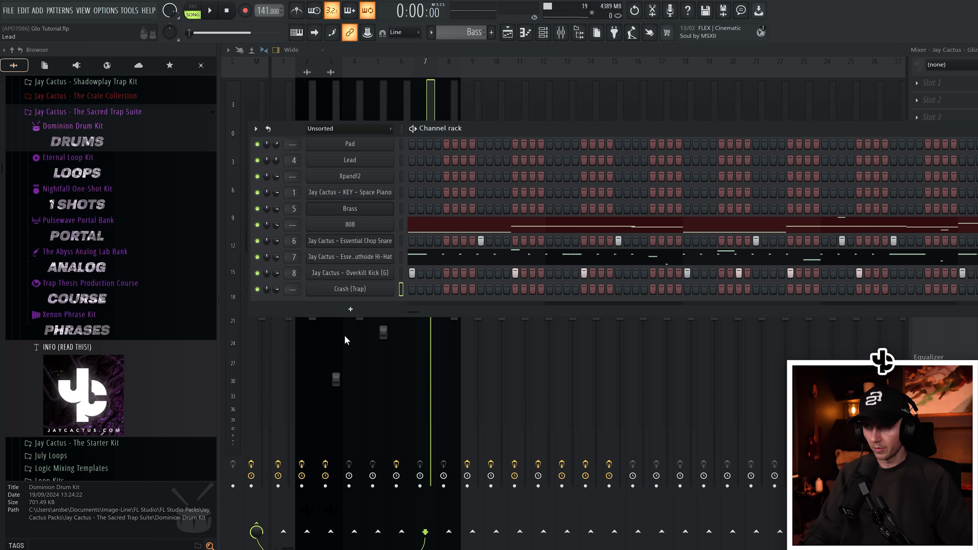
{"action": "left_click", "coordinate": [411, 288]}
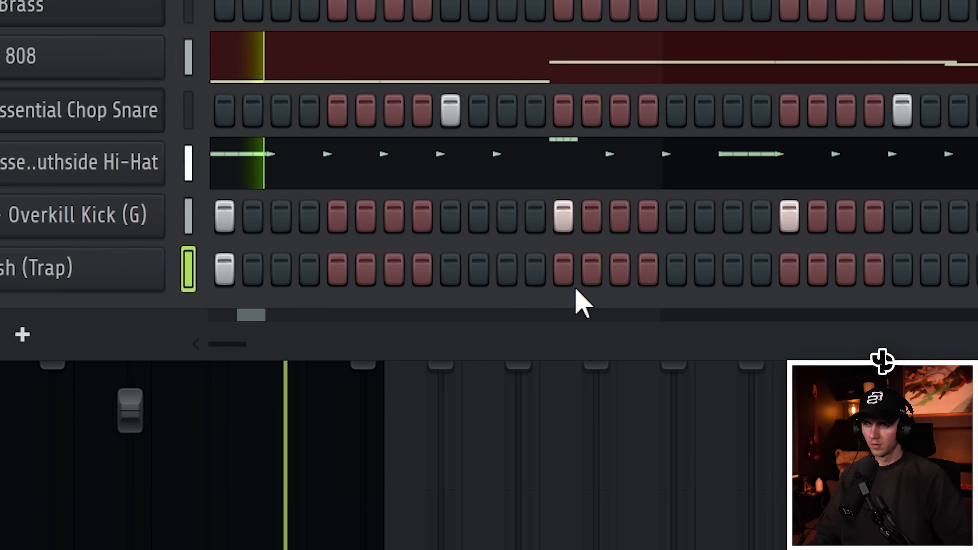
{"action": "left_click", "coordinate": [516, 288]}
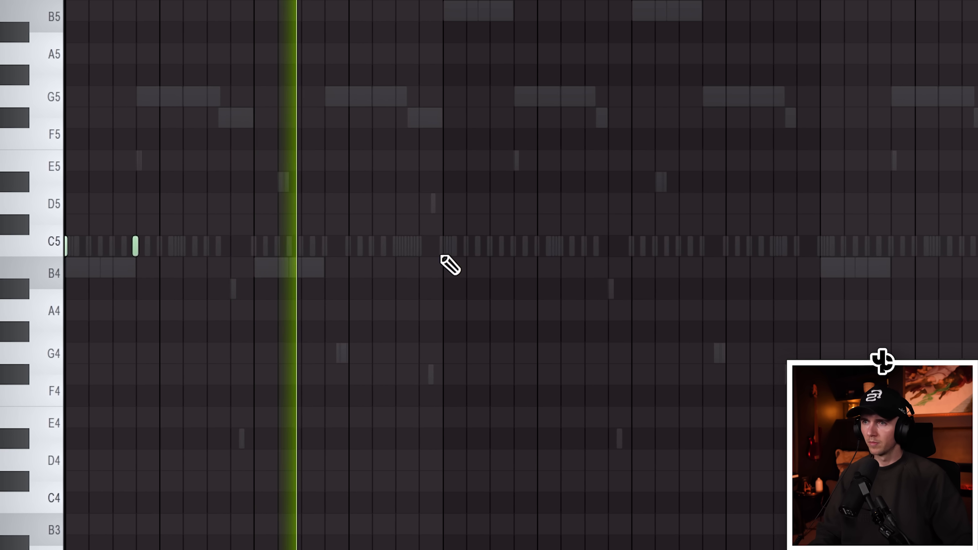
Place crash notes in the piano roll and duplicate them across the whole pattern
{"action": "left_click", "coordinate": [411, 247]}
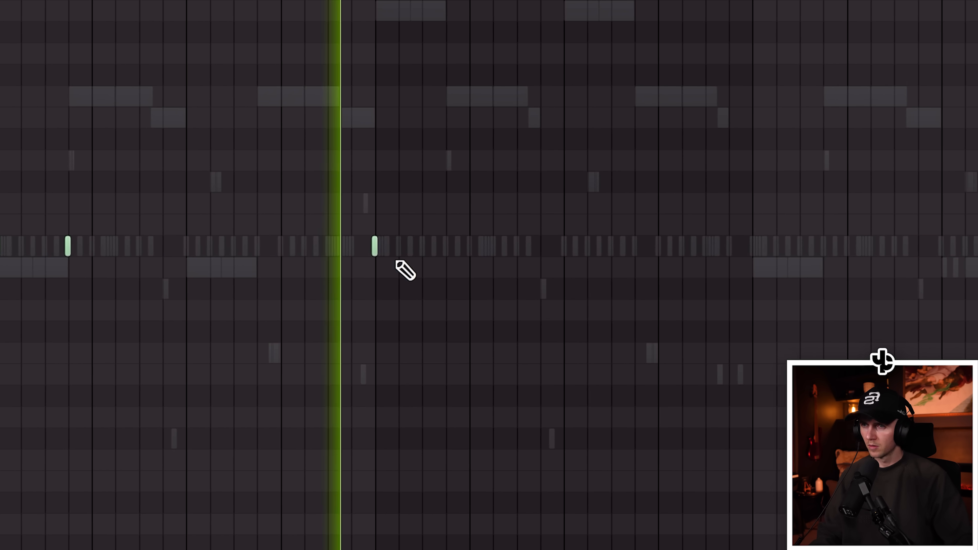
{"action": "scroll", "coordinate": [431, 281], "scroll_direction": "up", "scroll_amount": 3}
{"action": "left_click", "coordinate": [454, 246]}
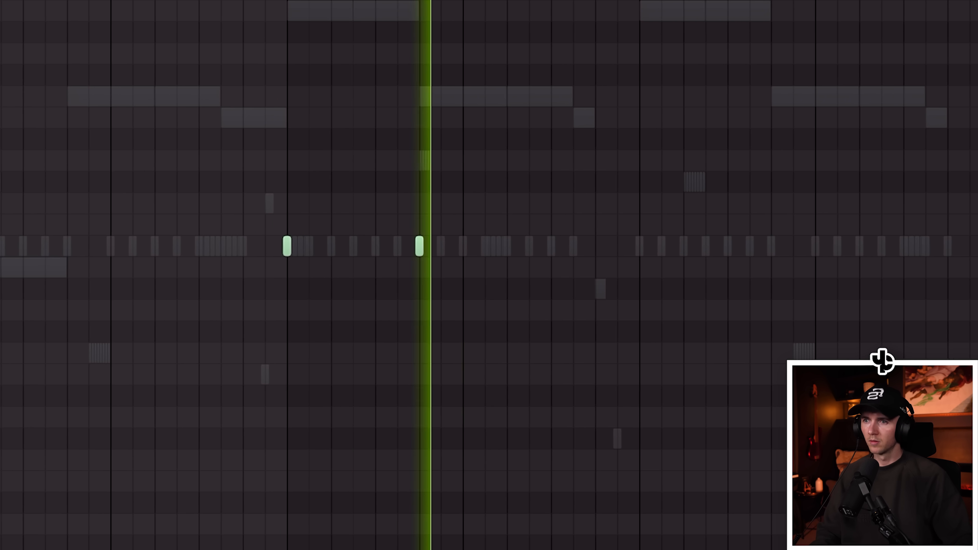
{"action": "scroll", "coordinate": [961, 284], "scroll_direction": "down", "scroll_amount": 3}
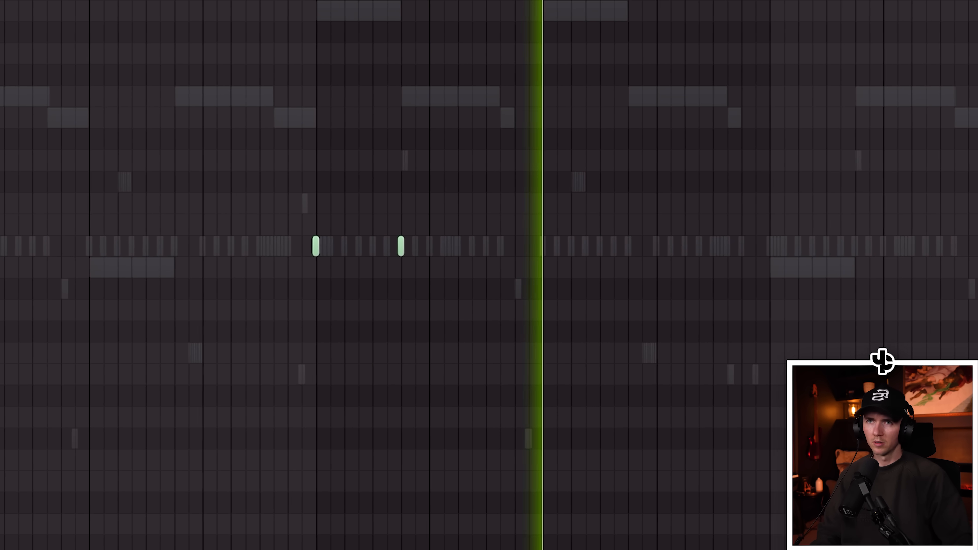
{"action": "key", "text": "ctrl+a"}
{"action": "scroll", "coordinate": [670, 108], "scroll_direction": "up", "scroll_amount": 1}
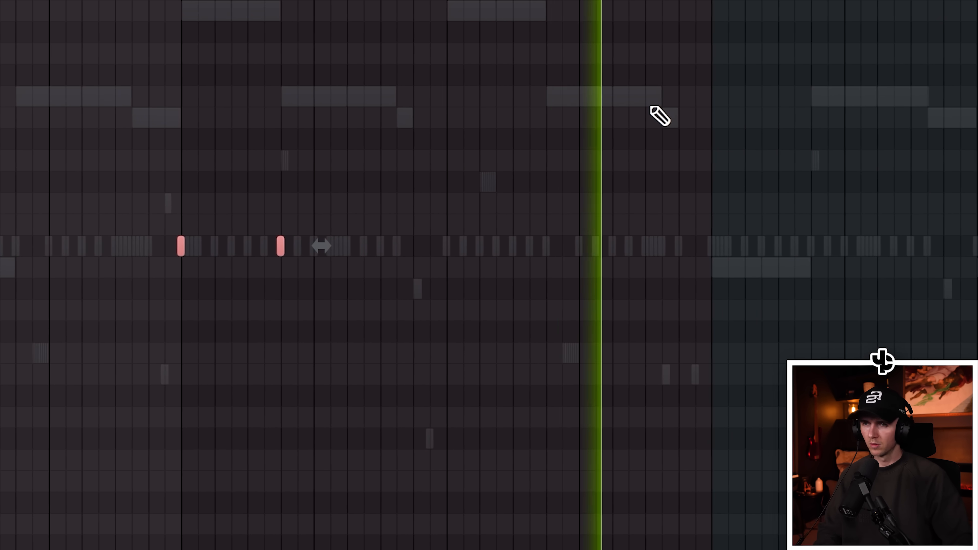
{"action": "key", "text": "ctrl+b"}
{"action": "key", "text": "ctrl+b"}
{"action": "scroll", "coordinate": [641, 108], "scroll_direction": "down", "scroll_amount": 2}
{"action": "key", "text": "ctrl+d"}
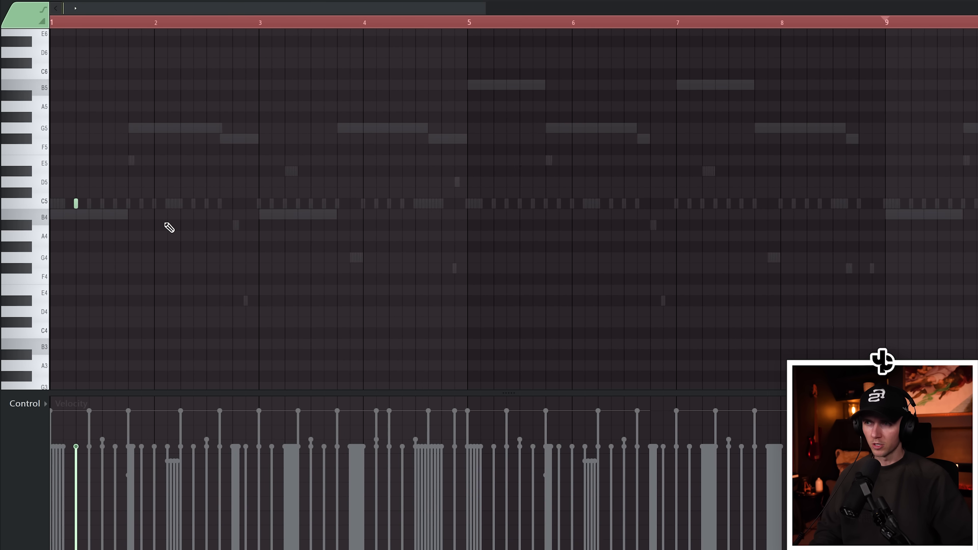
Place a note in the next percussion pattern, set its velocity, and duplicate it across the pattern
{"action": "key", "text": "space"}
{"action": "left_click", "coordinate": [180, 203]}
{"action": "left_click", "coordinate": [181, 477]}
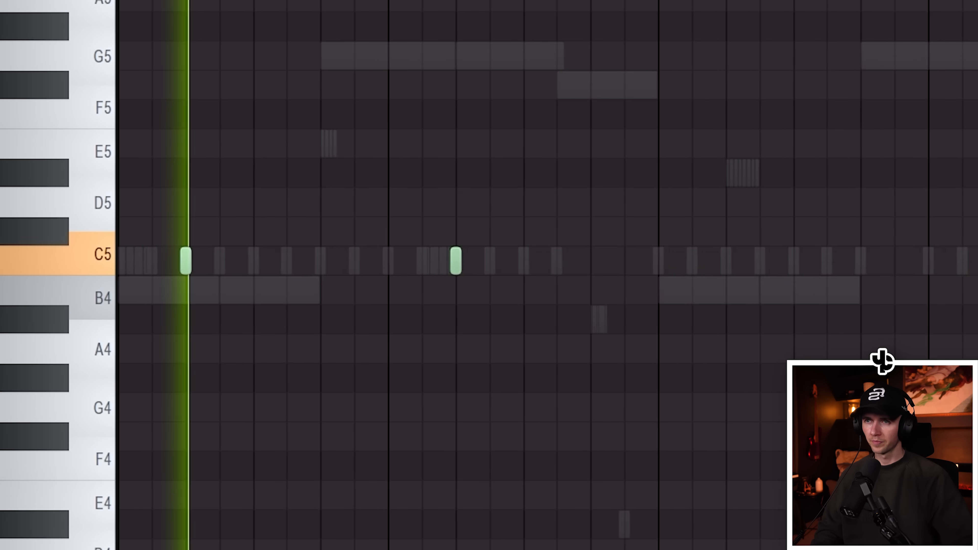
{"action": "key", "text": "ctrl+a"}
{"action": "scroll", "coordinate": [160, 204], "scroll_direction": "down", "scroll_amount": 2}
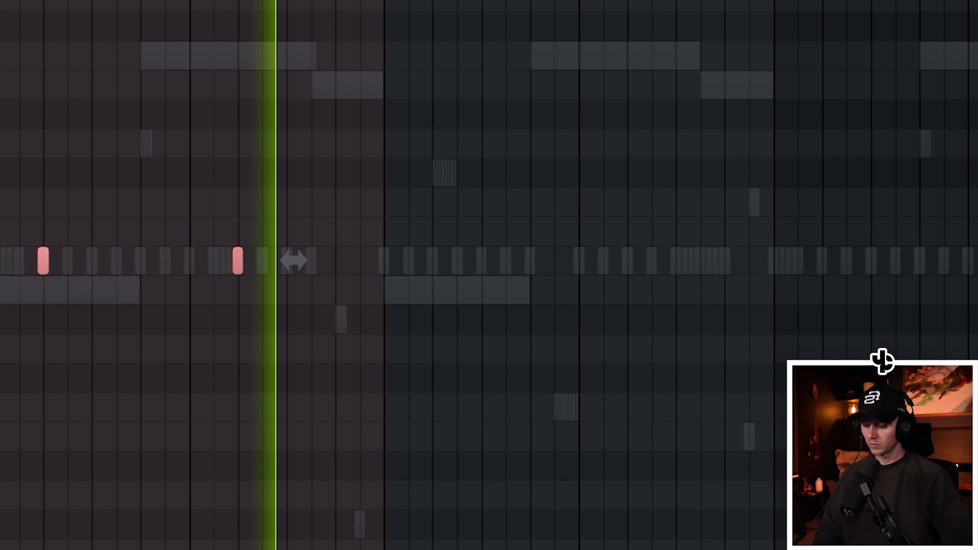
{"action": "key", "text": "ctrl+b"}
{"action": "key", "text": "ctrl+d"}
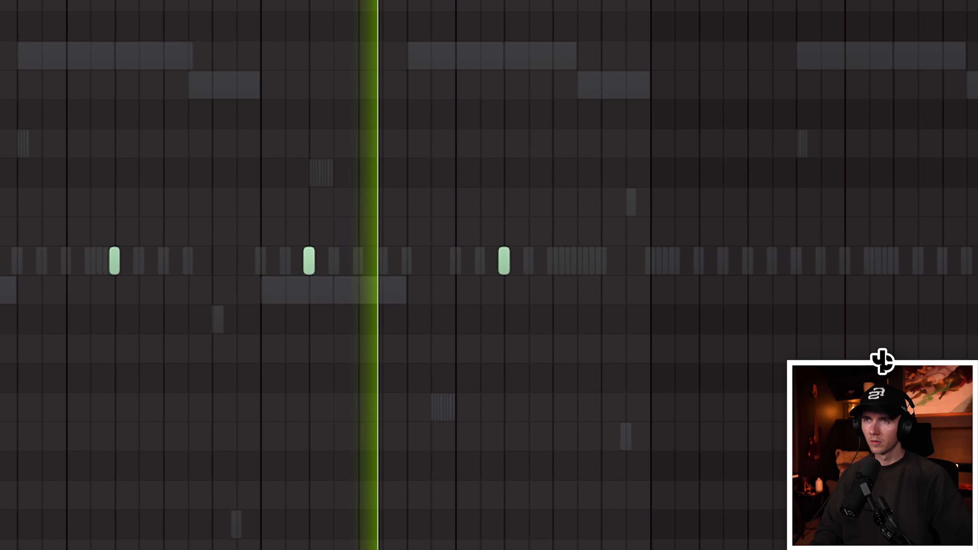
{"action": "key", "text": "ctrl+a"}
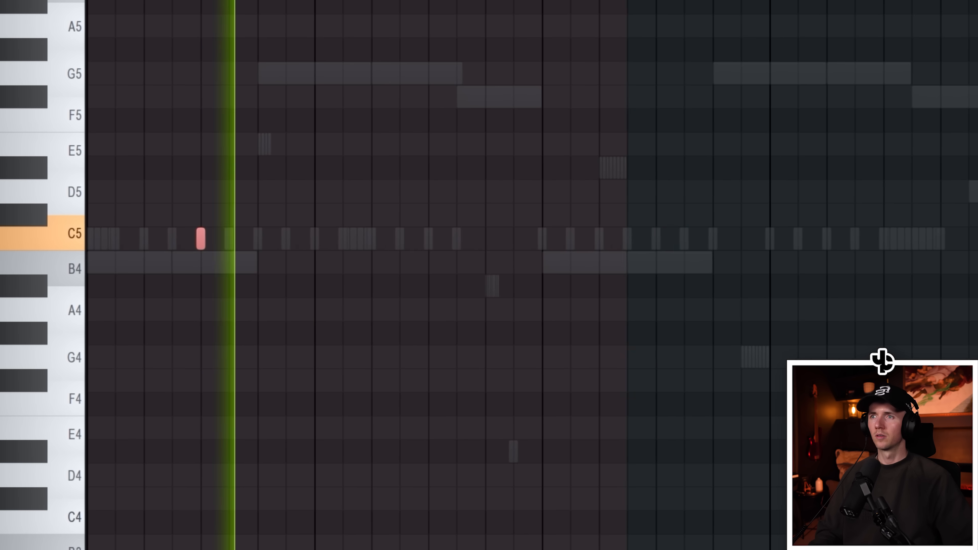
Add another percussion note and repeat the selection across all bars of the pattern
{"action": "left_click", "coordinate": [623, 239]}
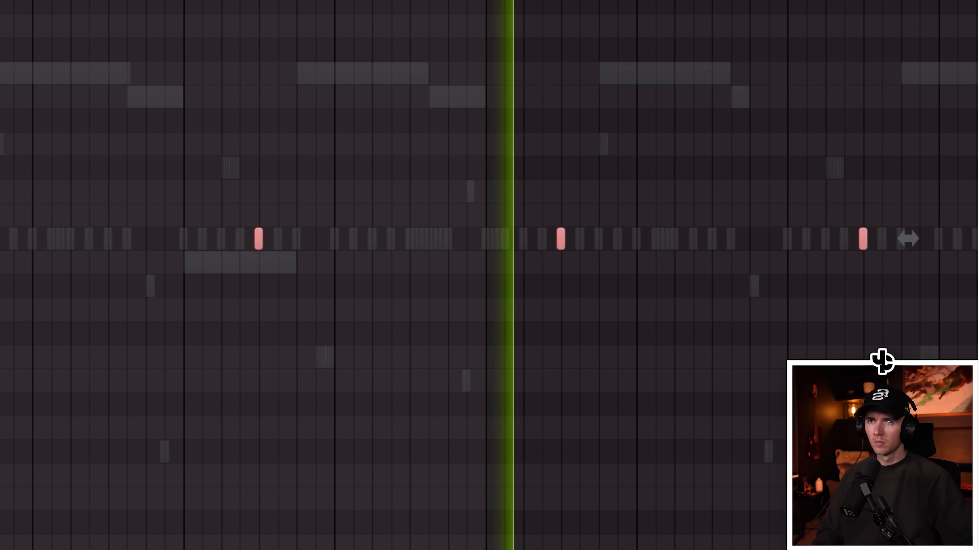
{"action": "key", "text": "ctrl+b"}
{"action": "key", "text": "ctrl+a"}
{"action": "scroll", "coordinate": [862, 109], "scroll_direction": "down", "scroll_amount": 1}
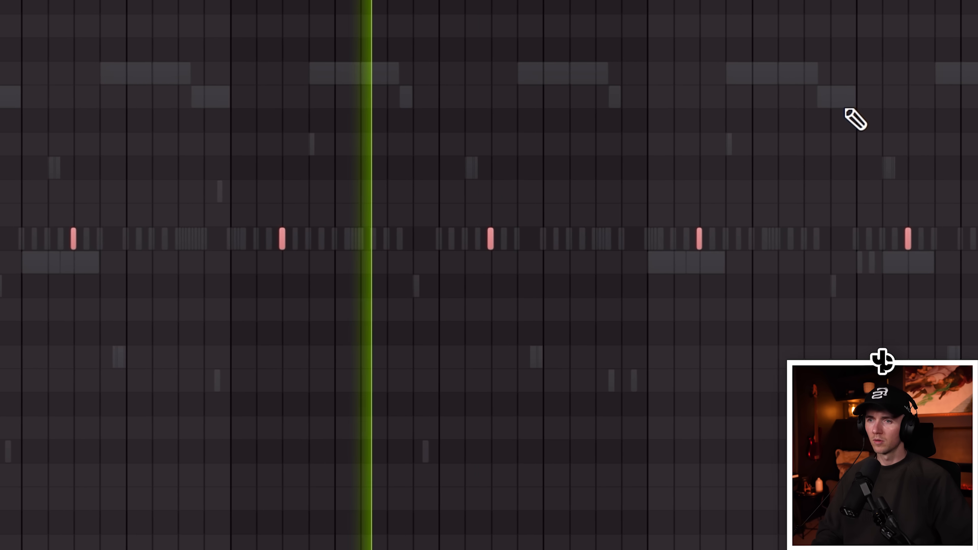
{"action": "key", "text": "ctrl+d"}
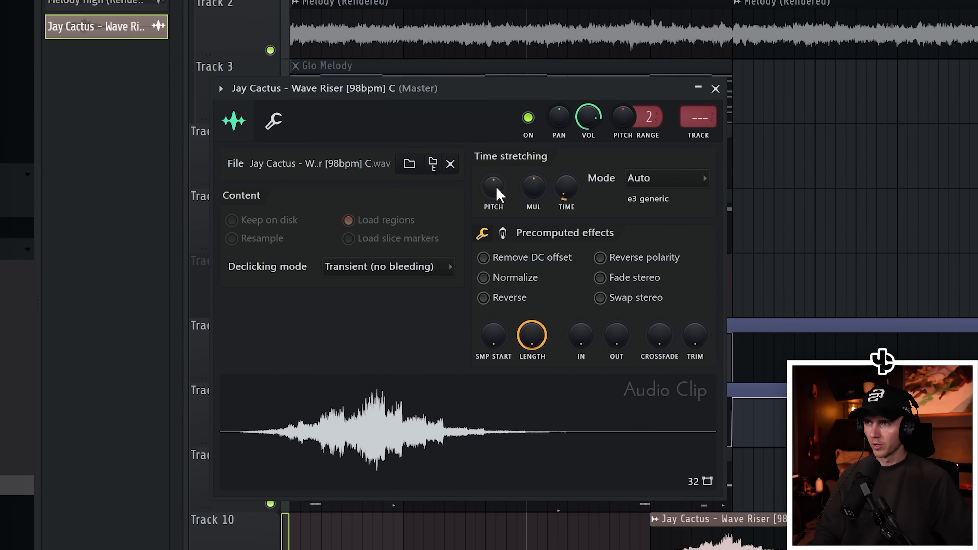
Close the Wave Riser clip settings and move the Brass clip to start at bar 17
{"action": "left_click", "coordinate": [715, 88]}
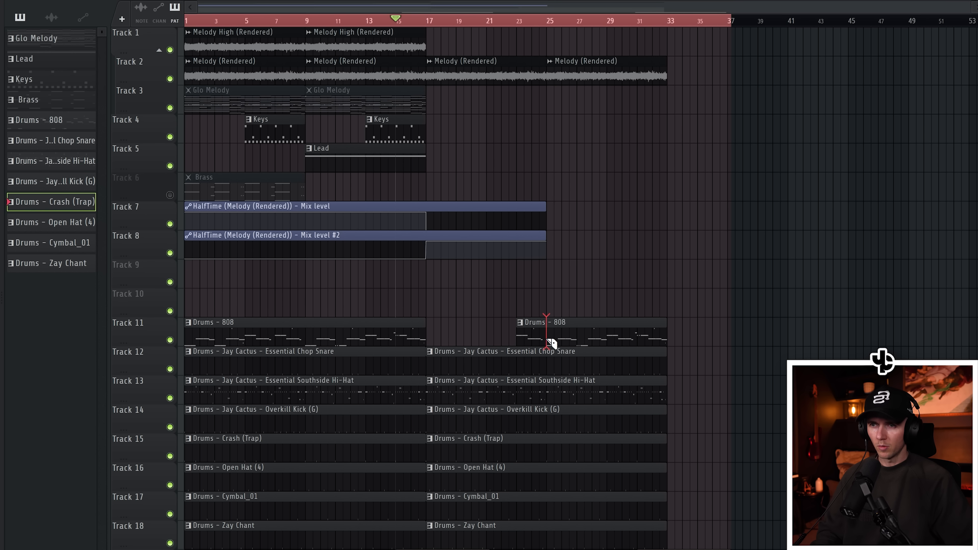
{"action": "left_click_drag", "start_coordinate": [235, 187], "coordinate": [481, 185]}
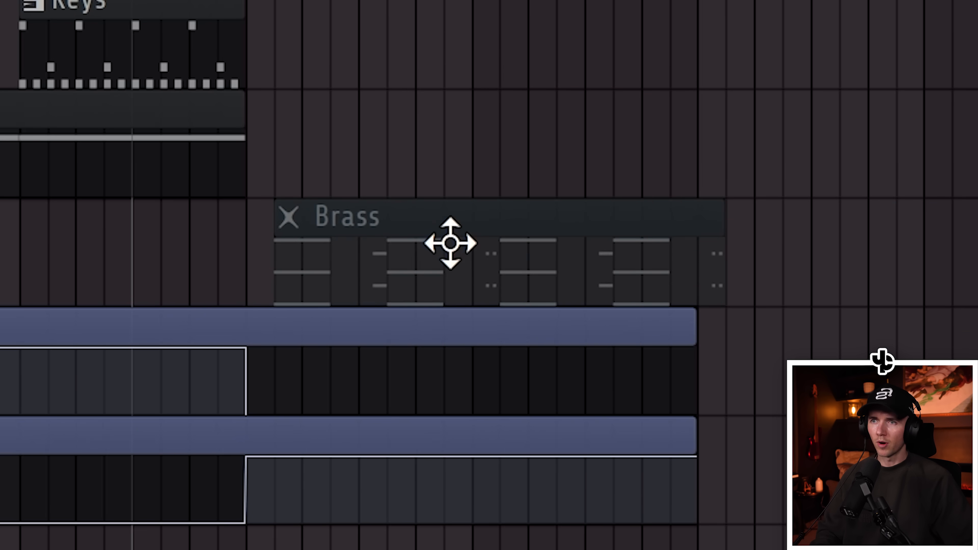
{"action": "left_click", "coordinate": [572, 231]}
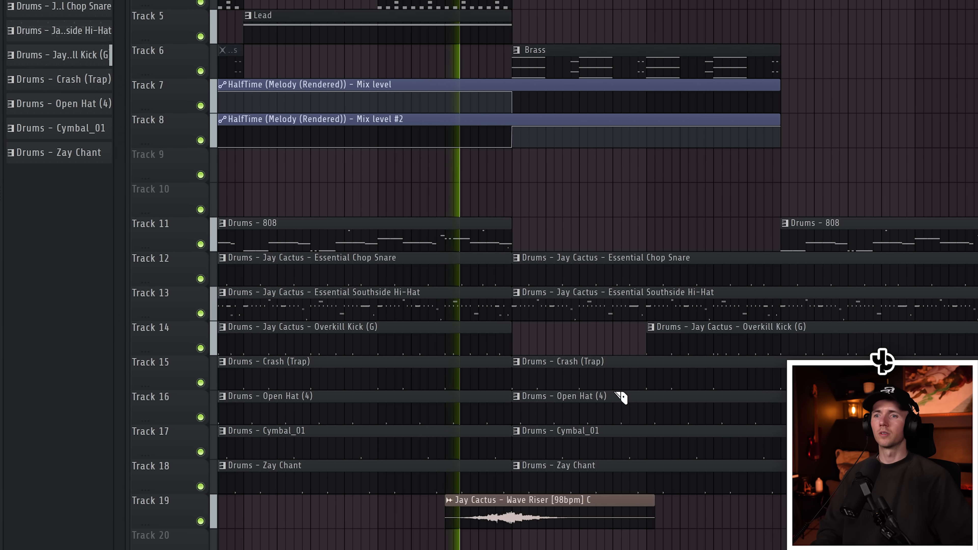
Delete and trim the drum clips around bar 17 to create a break before the next section
{"action": "scroll", "coordinate": [621, 397], "scroll_direction": "down", "scroll_amount": 1}
{"action": "right_click", "coordinate": [759, 441]}
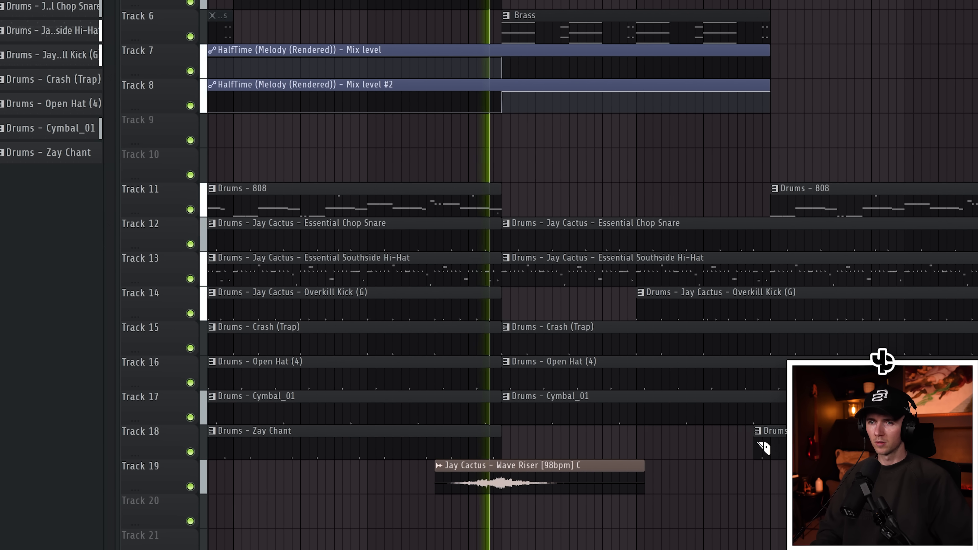
{"action": "right_click", "coordinate": [588, 347]}
{"action": "left_click_drag", "start_coordinate": [578, 324], "coordinate": [634, 426]}
{"action": "key", "text": "space"}
{"action": "key", "text": "space"}
{"action": "key", "text": "ctrl+z"}
{"action": "key", "text": "ctrl+z"}
{"action": "left_click_drag", "start_coordinate": [543, 182], "coordinate": [550, 424]}
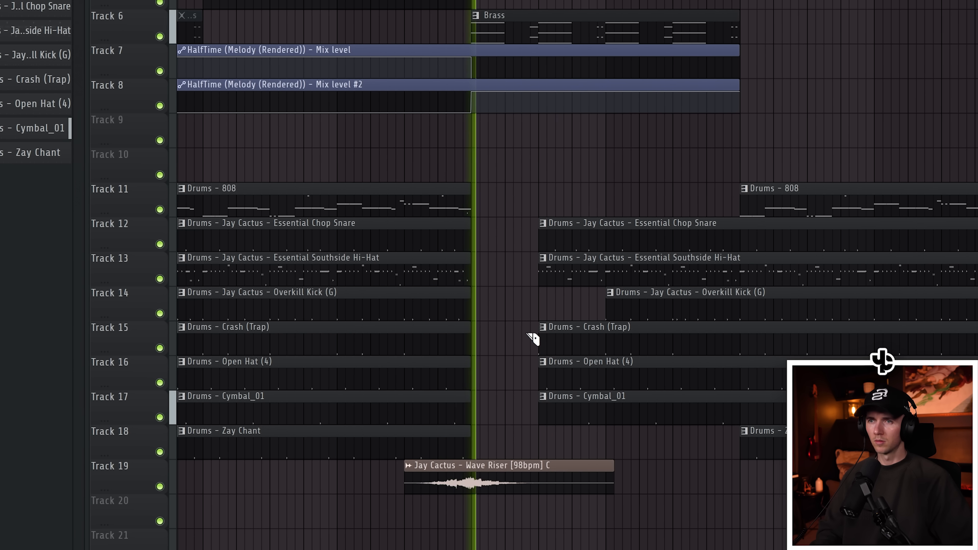
{"action": "left_click_drag", "start_coordinate": [577, 325], "coordinate": [600, 437]}
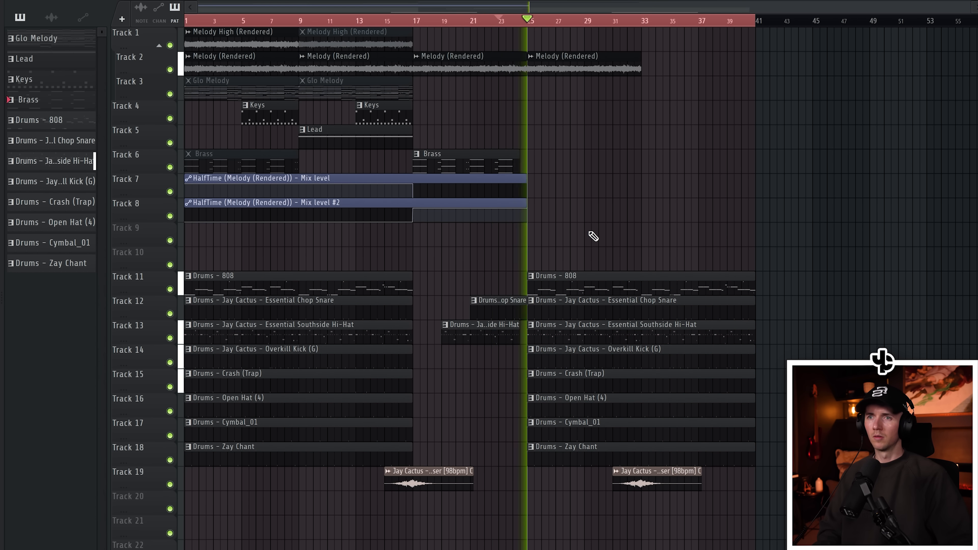
Move the Lead clip further right in the playlist
{"action": "key", "text": "ctrl+a"}
{"action": "key", "text": "ctrl+d"}
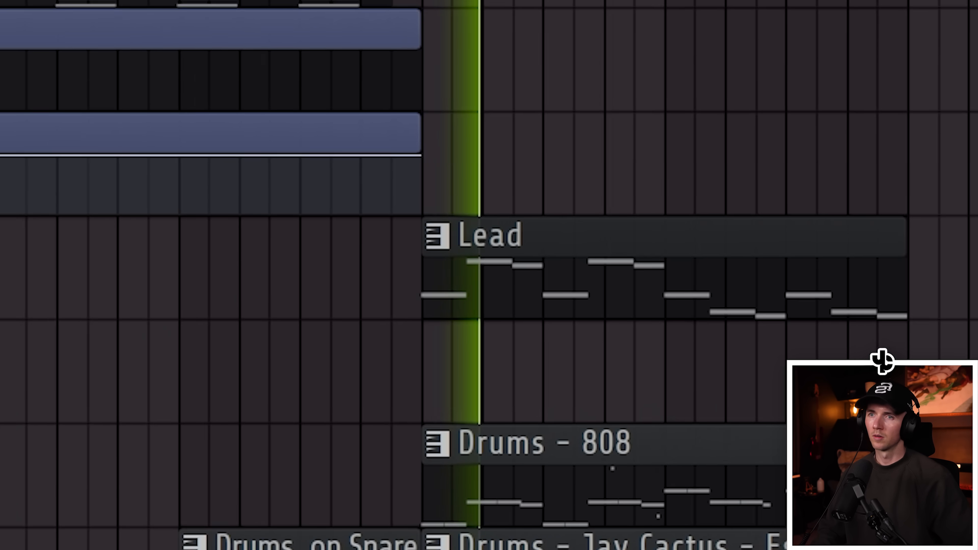
{"action": "key", "text": "ctrl+d"}
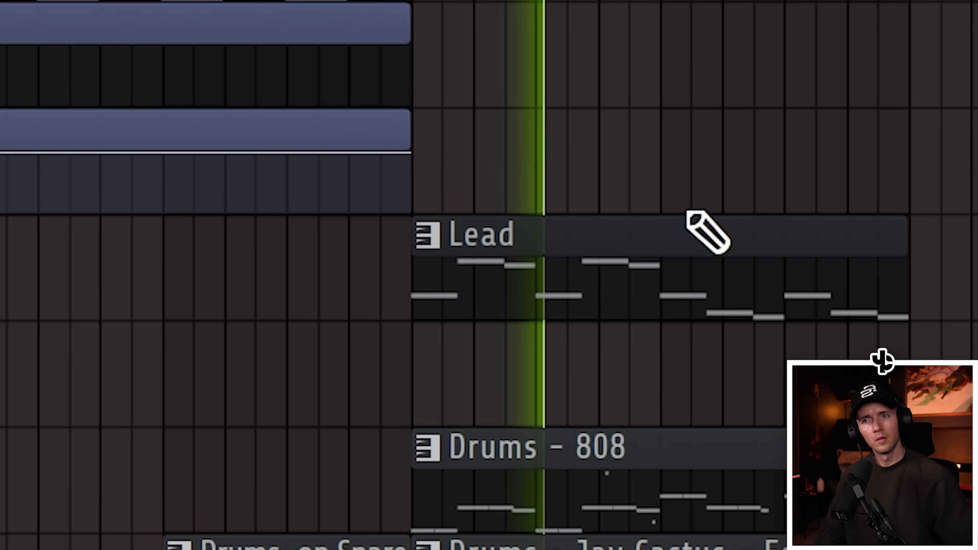
{"action": "left_click_drag", "start_coordinate": [595, 281], "coordinate": [975, 282]}
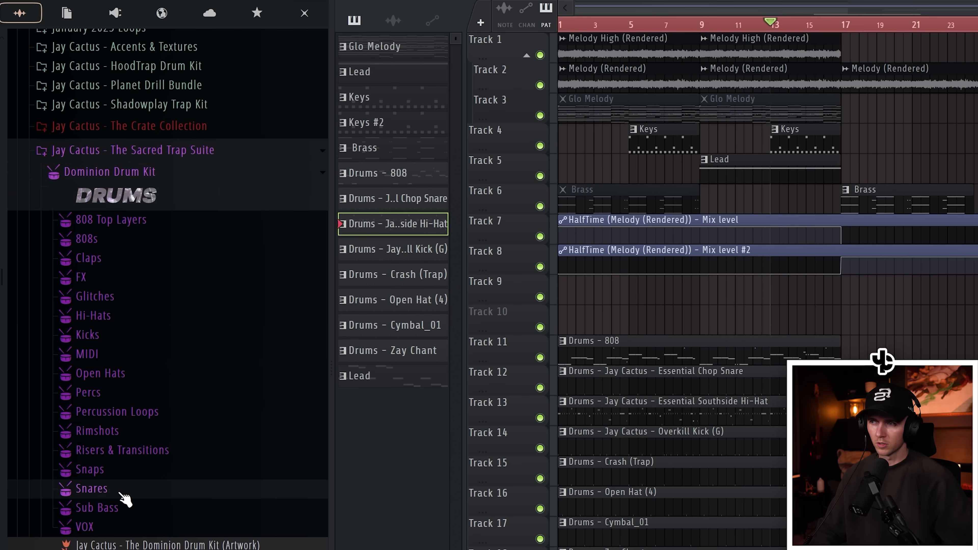
Browse and preview snare samples in the Jay Cactus Snares folder
{"action": "left_click", "coordinate": [120, 493]}
{"action": "left_click", "coordinate": [216, 390]}
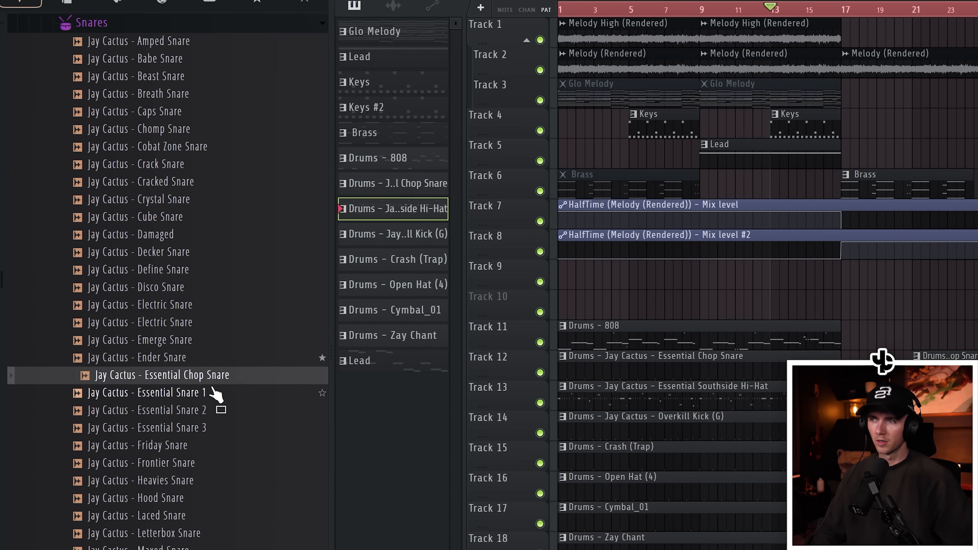
{"action": "left_click", "coordinate": [209, 425]}
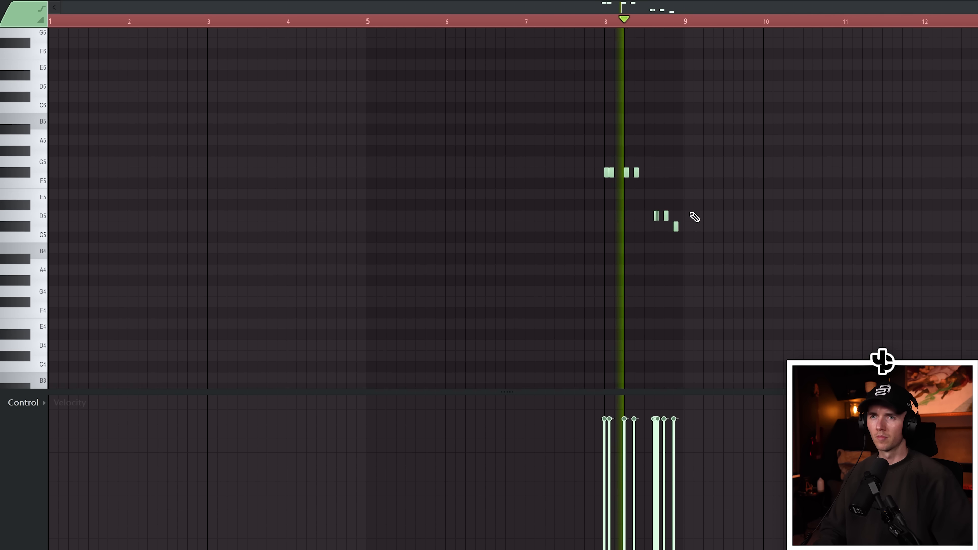
Duplicate the selected snare notes in the piano roll so the pattern repeats at bar 16
{"action": "scroll", "coordinate": [454, 260], "scroll_direction": "up", "scroll_amount": 1}
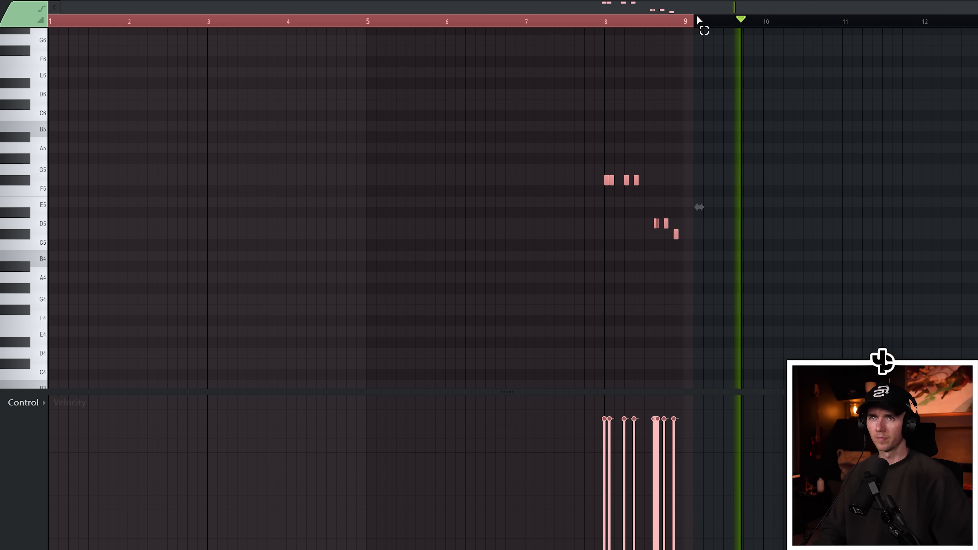
{"action": "key", "text": "ctrl+b"}
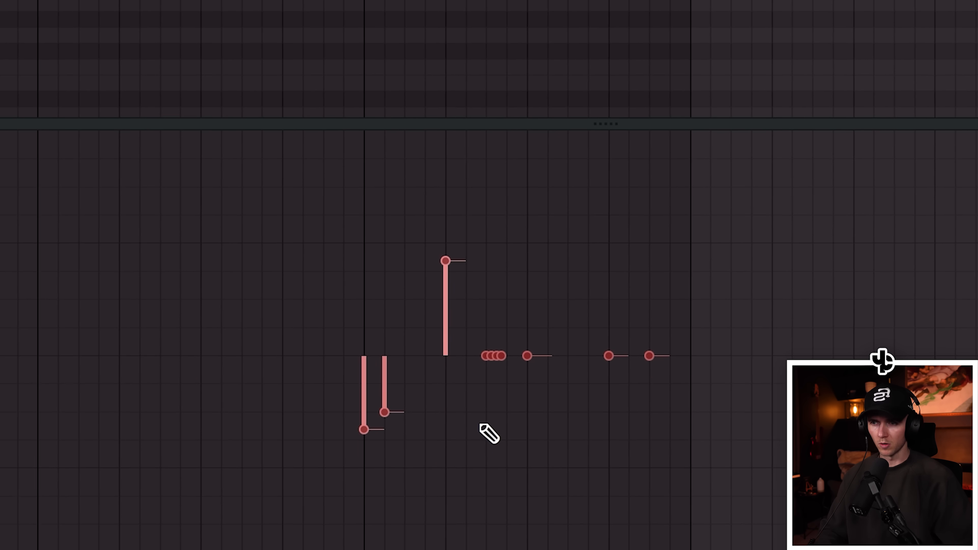
{"action": "left_click_drag", "start_coordinate": [489, 434], "coordinate": [693, 359]}
{"action": "left_click_drag", "start_coordinate": [653, 498], "coordinate": [643, 453]}
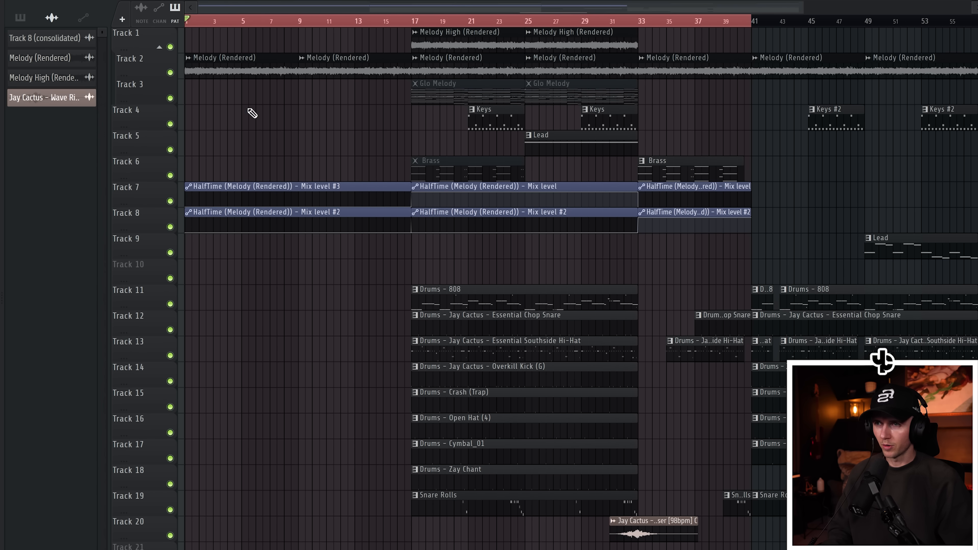
Place the Crash, Open Hat and Cymbal drum clips on tracks 15–17 from about bar 9 up to bar 17
{"action": "scroll", "coordinate": [218, 142], "scroll_direction": "up", "scroll_amount": 3}
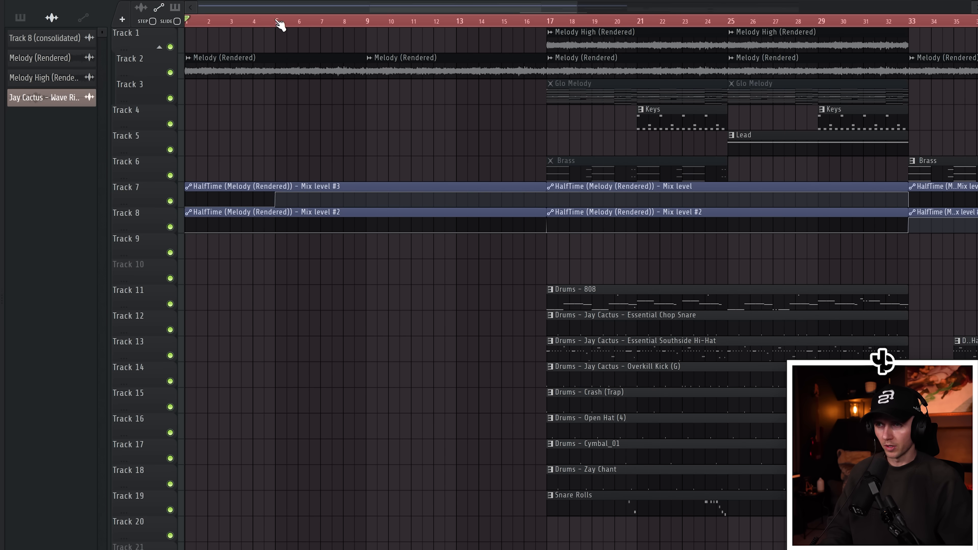
{"action": "key", "text": "space"}
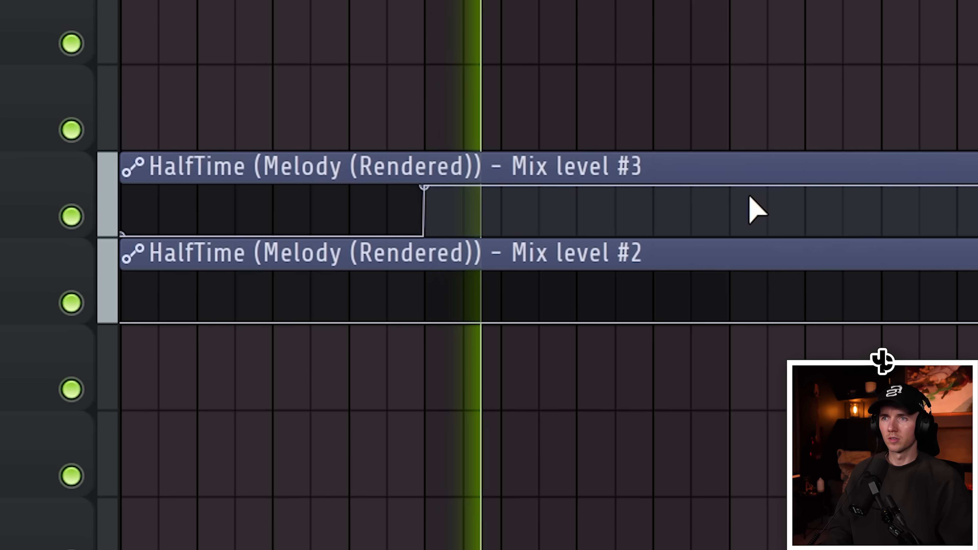
{"action": "scroll", "coordinate": [881, 225], "scroll_direction": "down", "scroll_amount": 1}
{"action": "left_click_drag", "start_coordinate": [654, 7], "coordinate": [658, 115]}
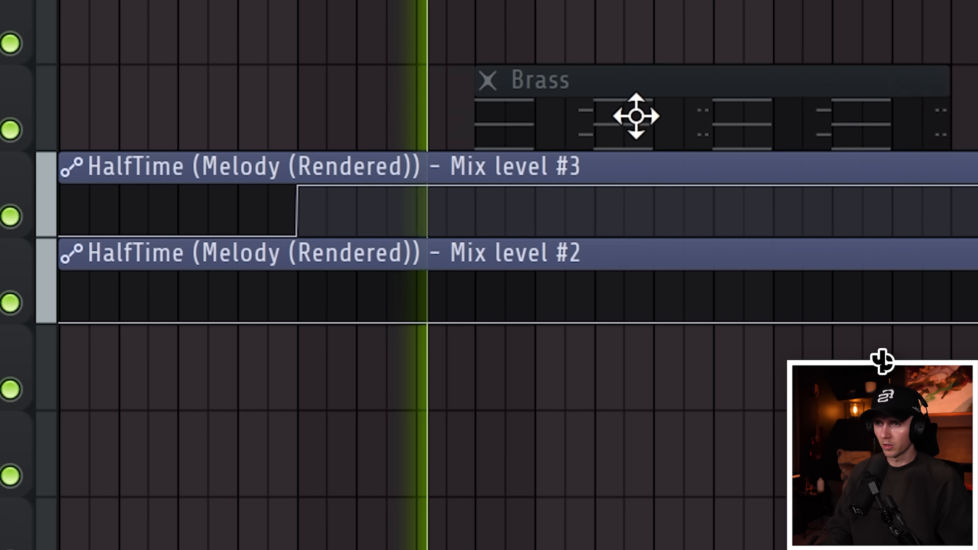
{"action": "right_click", "coordinate": [658, 116], "text": "alt"}
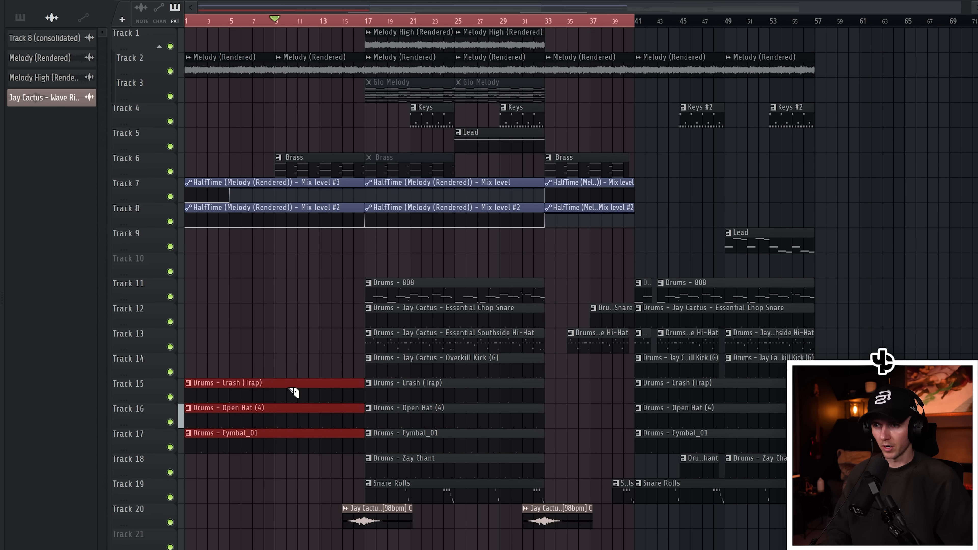
{"action": "left_click_drag", "start_coordinate": [244, 436], "coordinate": [234, 430]}
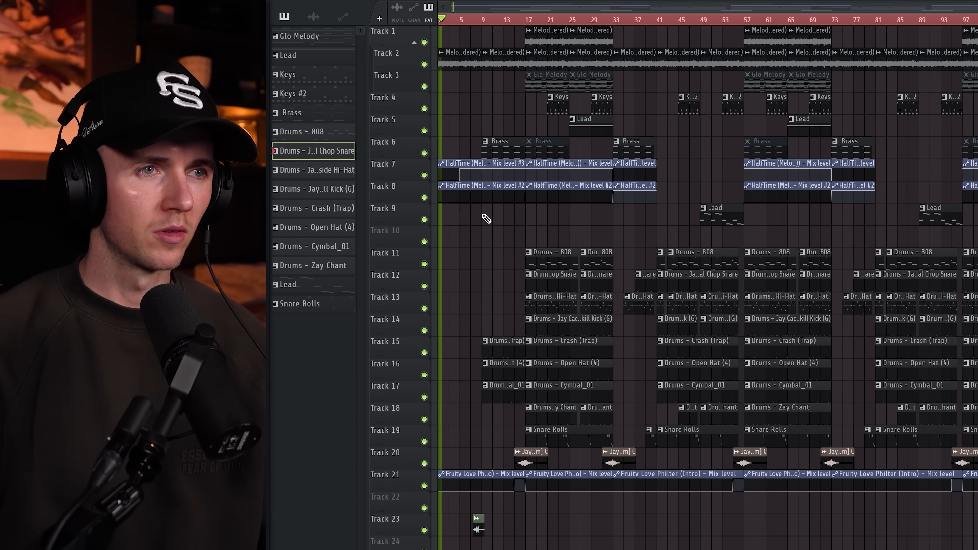
{"action": "scroll", "coordinate": [429, 131], "scroll_direction": "up", "scroll_amount": 3}
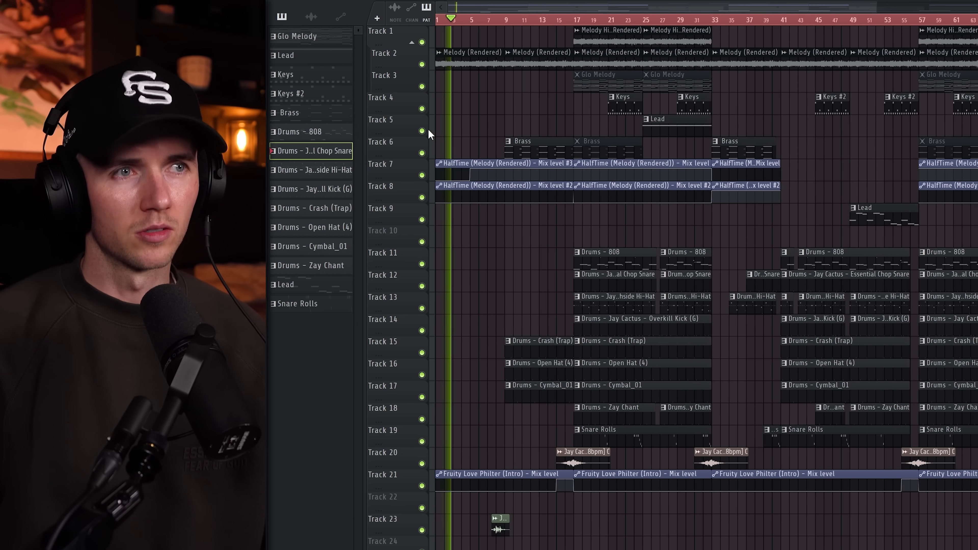
{"action": "scroll", "coordinate": [432, 110], "scroll_direction": "up", "scroll_amount": 2}
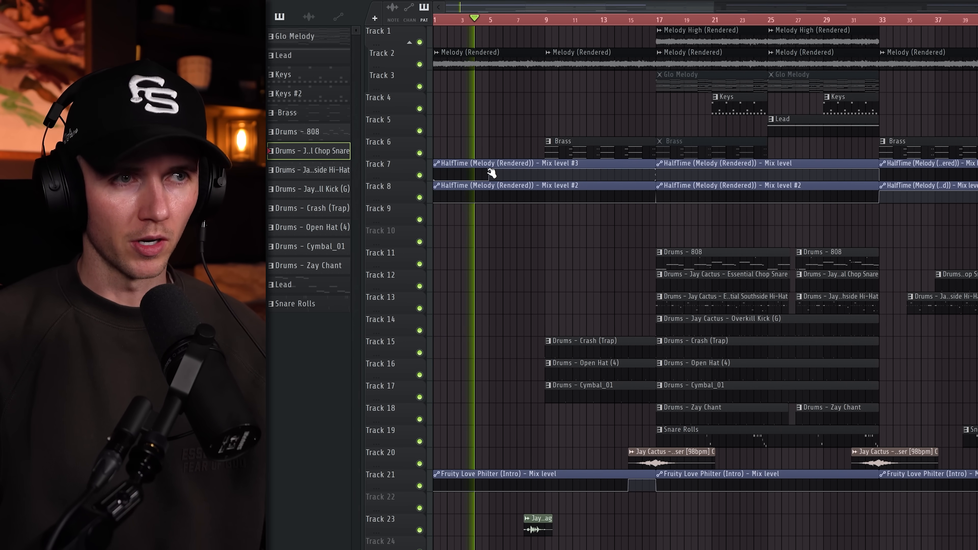